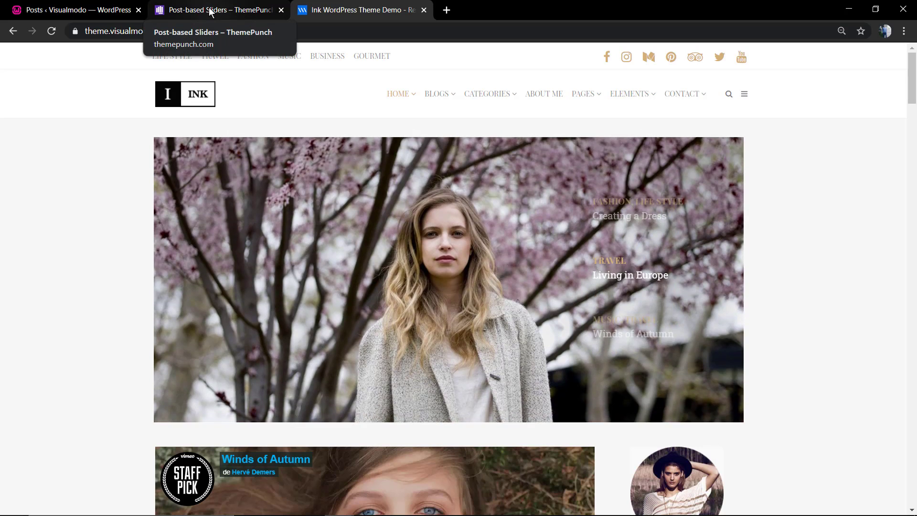
# Step: Open the post "5 Reasons To Use WordPress for Your Website" for editing from the WordPress posts list
pyautogui.click(210, 11)
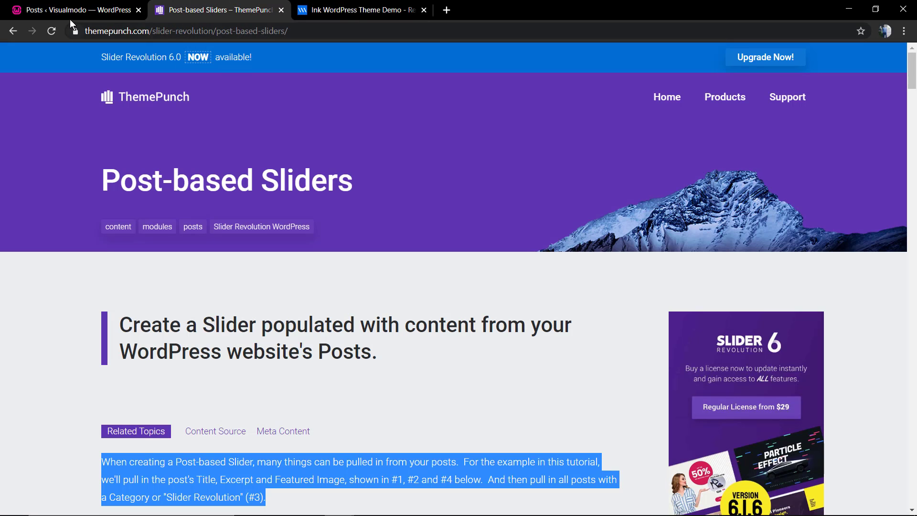
pyautogui.click(84, 11)
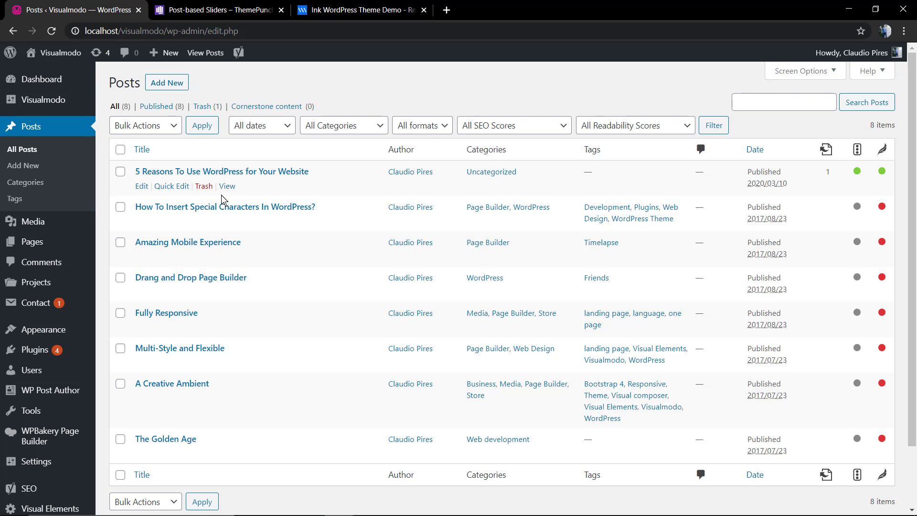
pyautogui.click(217, 172)
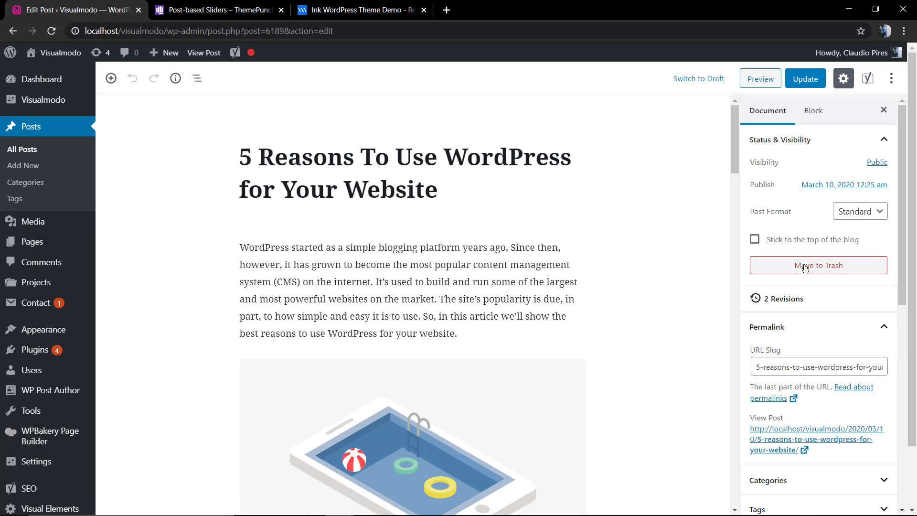
# Step: Add the Business category to the post and make it the primary category
pyautogui.scroll(-1, 776, 411)
pyautogui.scroll(-5, 775, 411)
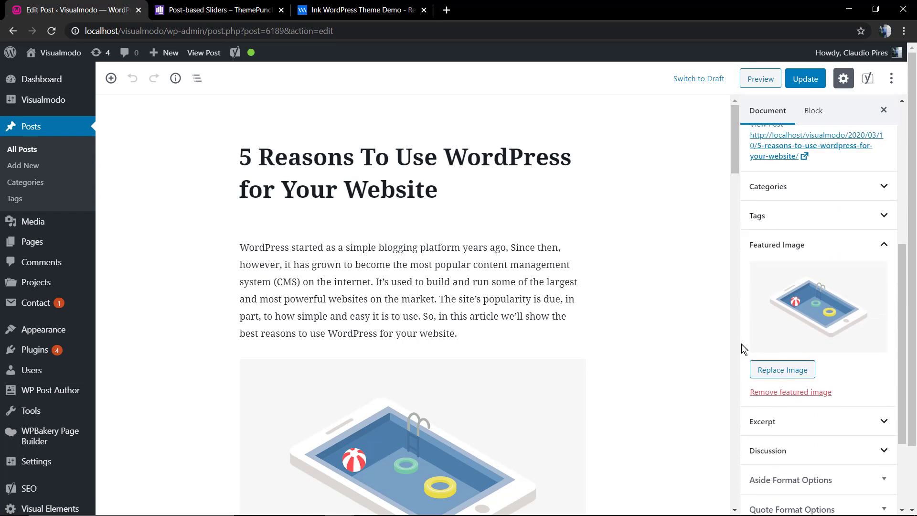
pyautogui.click(796, 189)
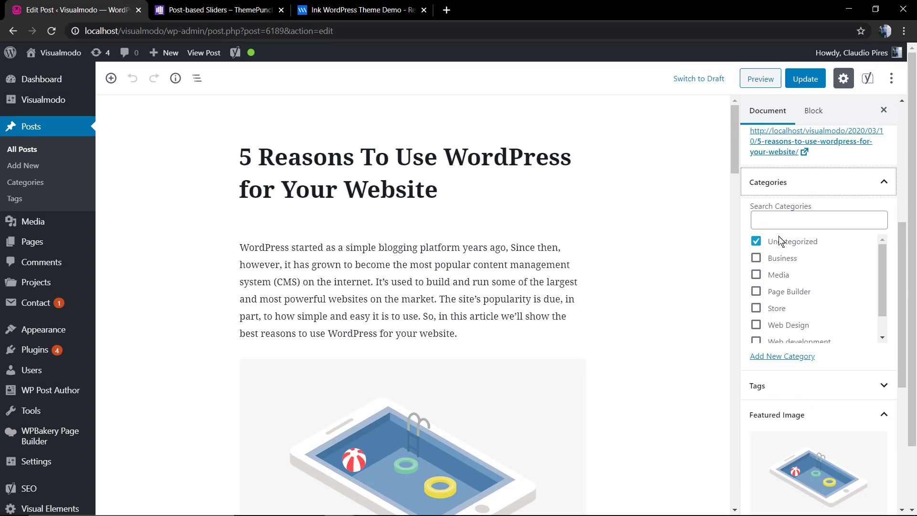
pyautogui.moveTo(786, 258); pyautogui.dragTo(783, 258)
pyautogui.click(796, 261)
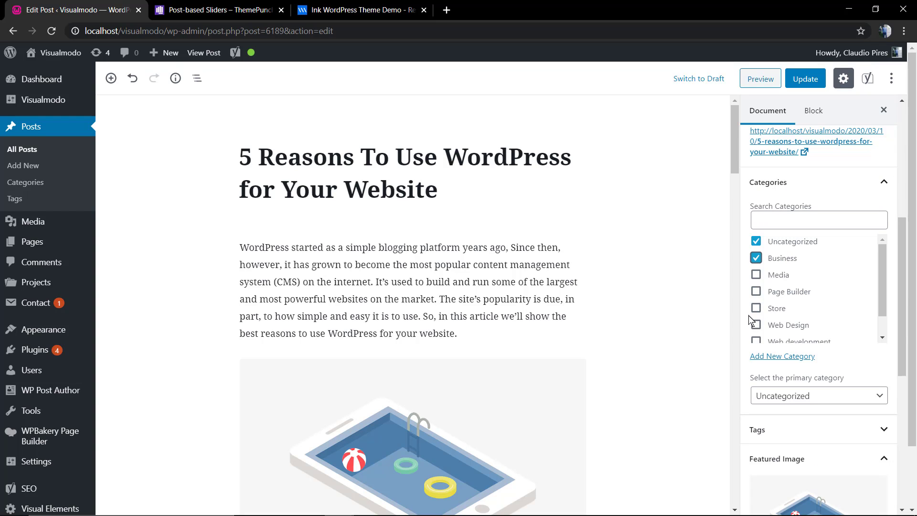
pyautogui.click(854, 401)
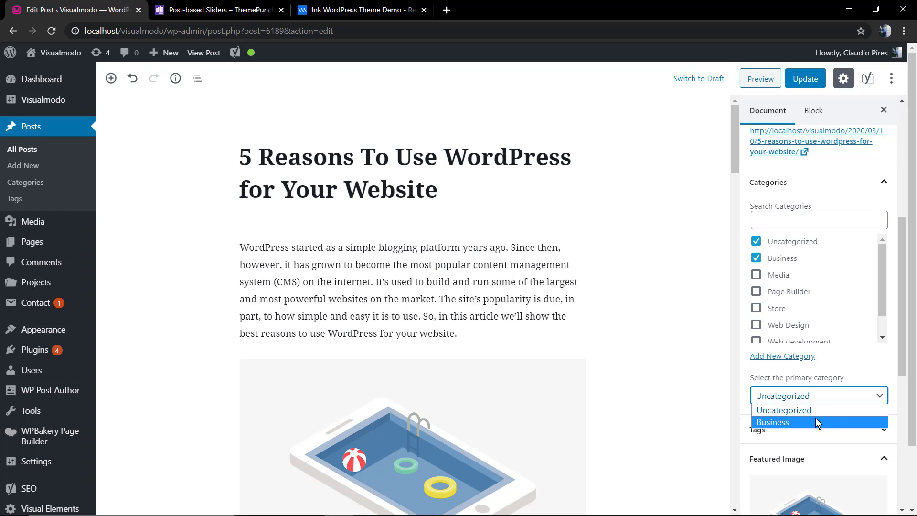
pyautogui.click(818, 423)
# Step: Update the post and return to the list of all posts to check the assigned categories
pyautogui.scroll(6, 812, 320)
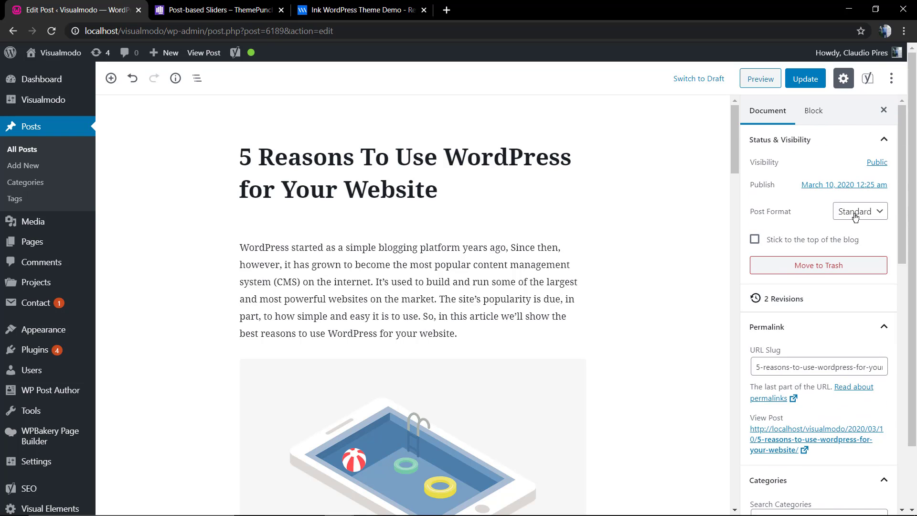
pyautogui.click(805, 78)
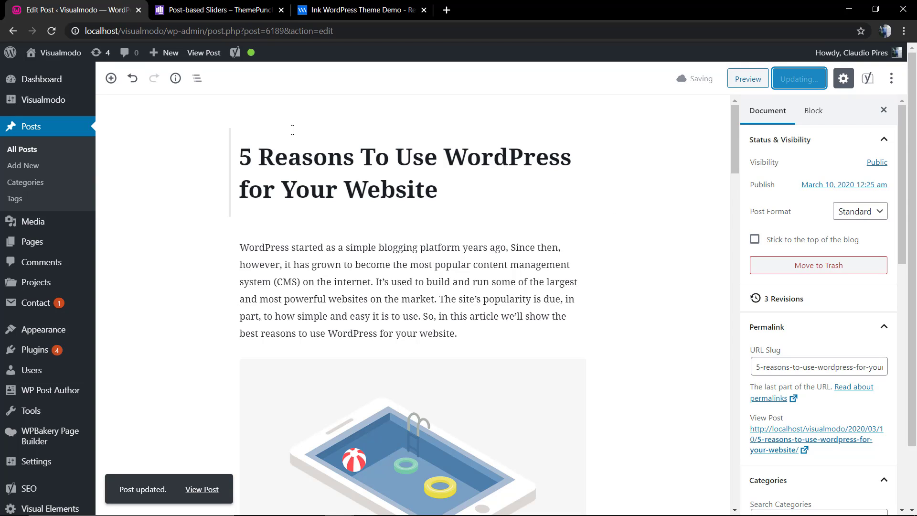
pyautogui.click(43, 126)
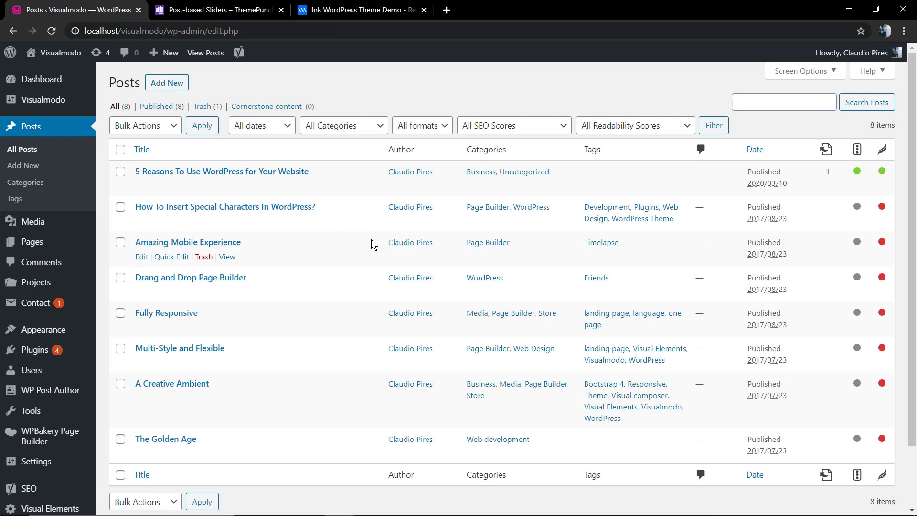
pyautogui.doubleClick(488, 147)
pyautogui.click(487, 148)
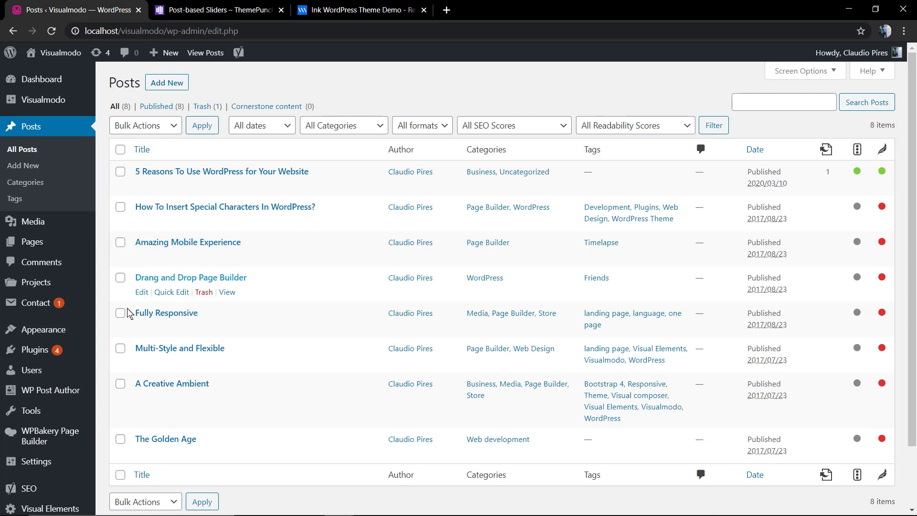
# Step: Go to Slider Revolution and open the existing Post Slider module's editor in a new browser tab
pyautogui.scroll(-2, 23, 471)
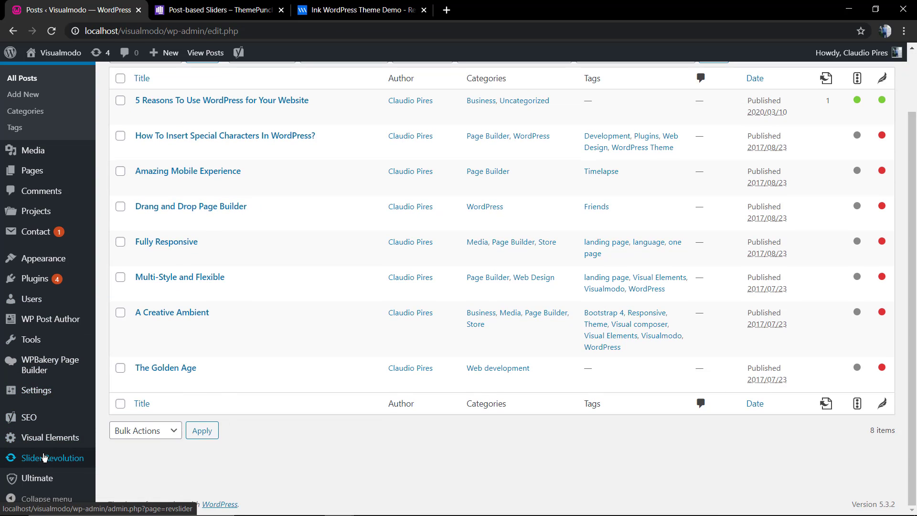
pyautogui.click(43, 460)
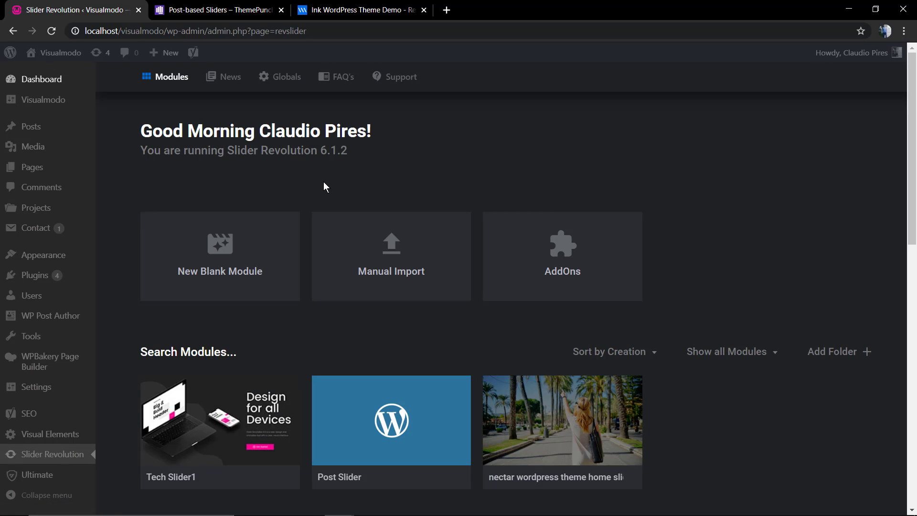
pyautogui.moveTo(389, 426)
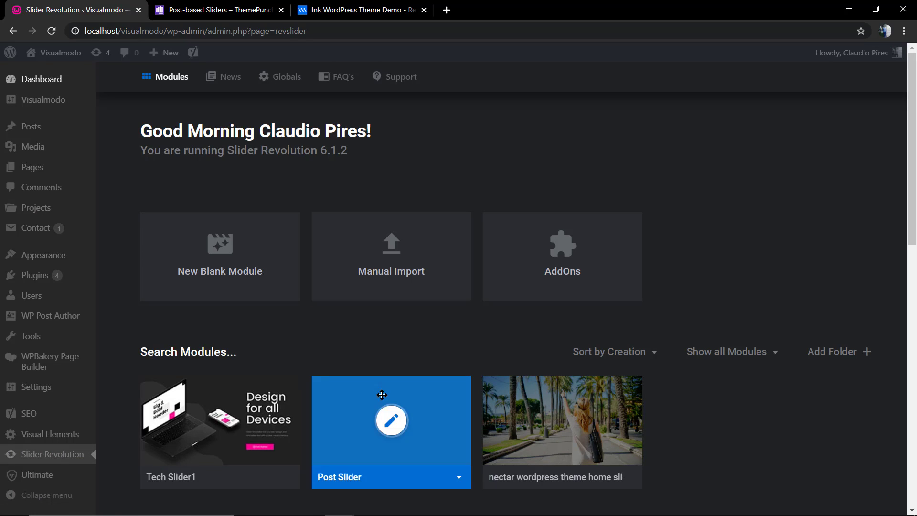
pyautogui.rightClick(389, 427)
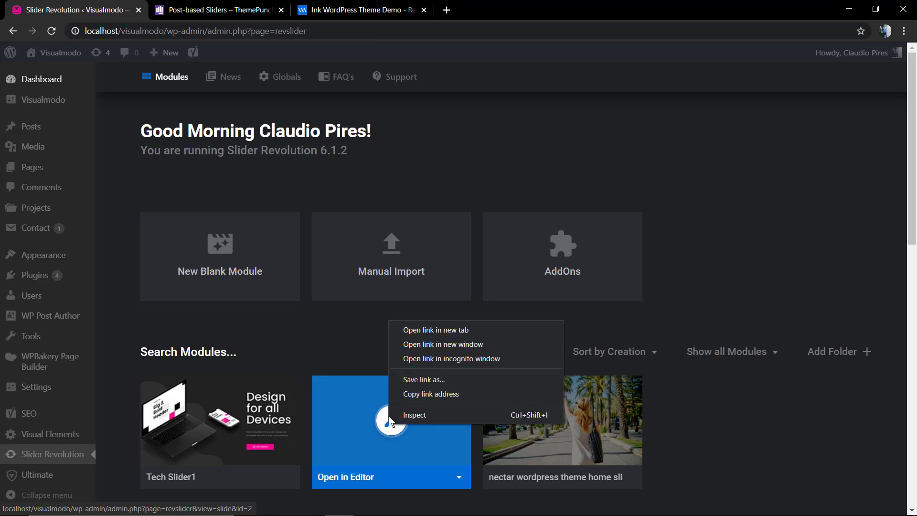
pyautogui.click(407, 329)
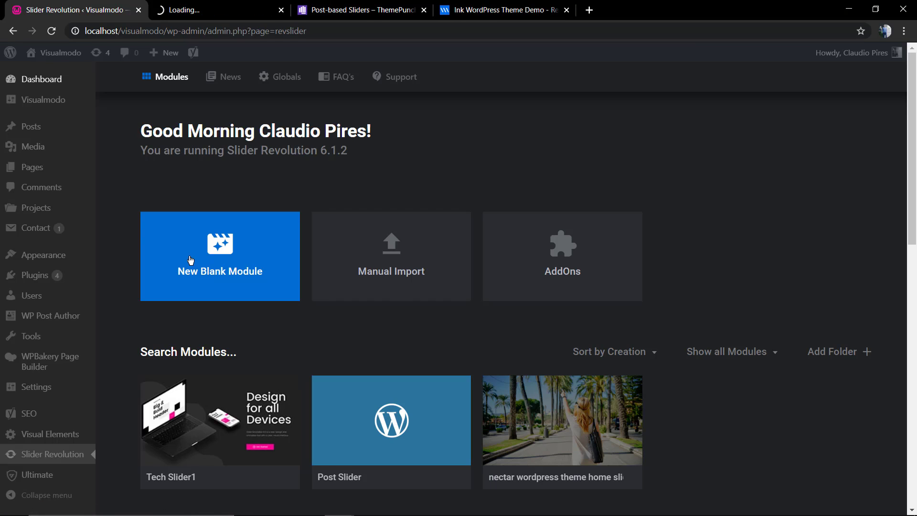
# Step: Create a new blank module without the creation guide and set its content source to Post-Based
pyautogui.click(225, 261)
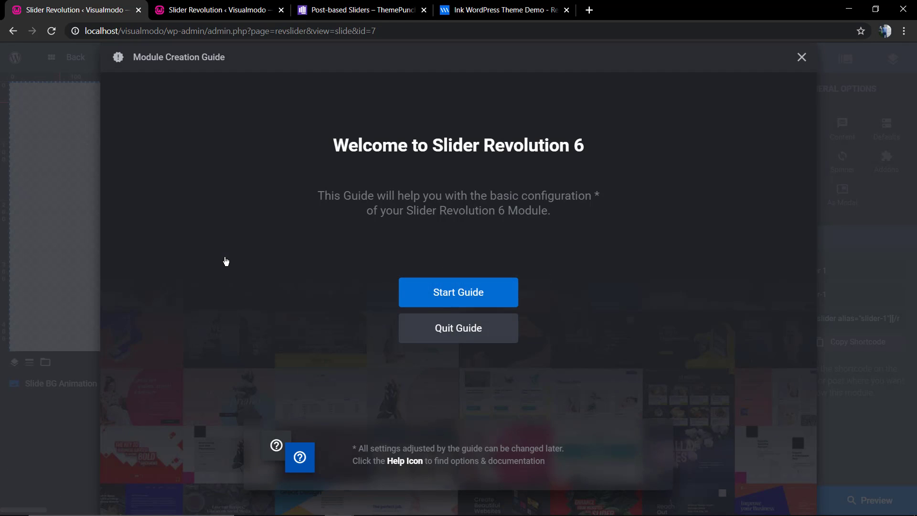
pyautogui.click(468, 333)
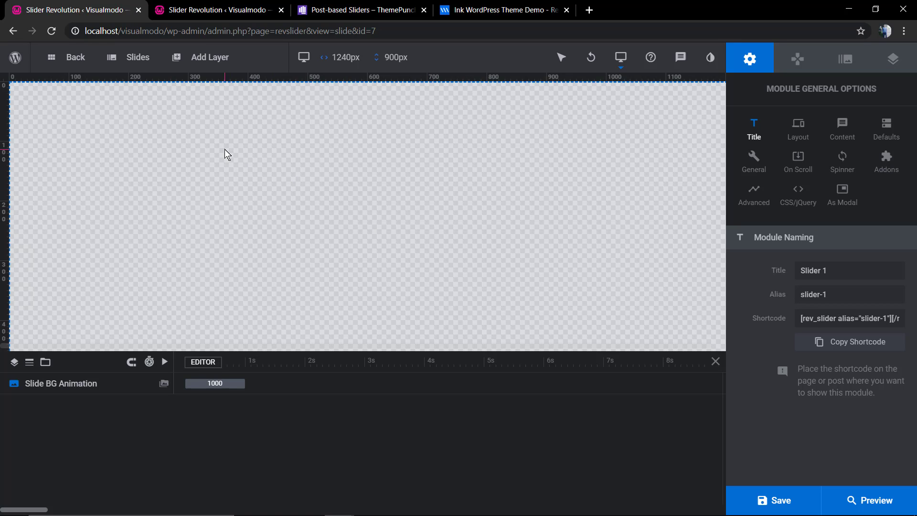
pyautogui.click(844, 130)
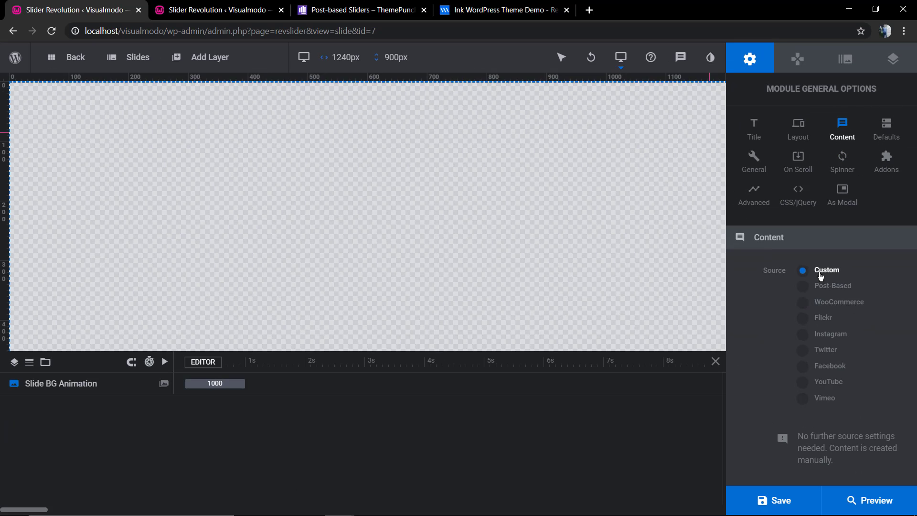
pyautogui.click(825, 288)
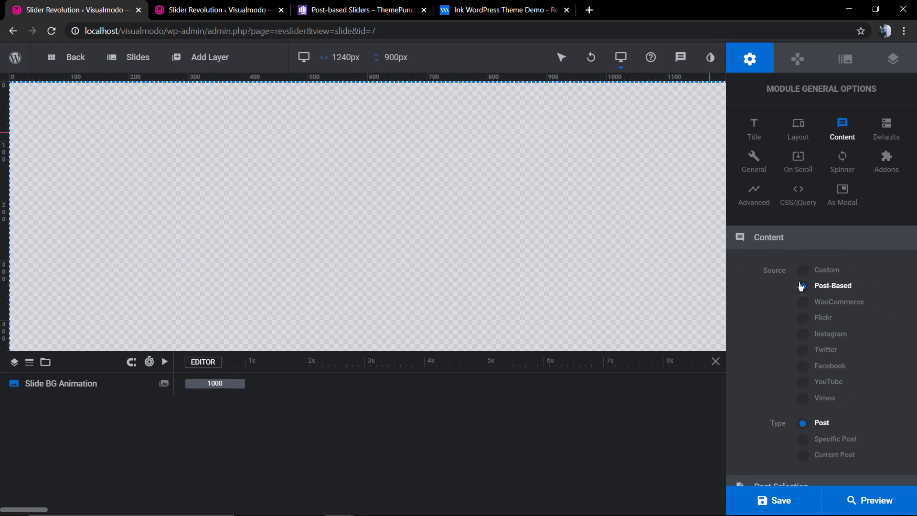
# Step: Restrict the slider's post selection to the Page Builder category and save the module
pyautogui.scroll(-3, 843, 387)
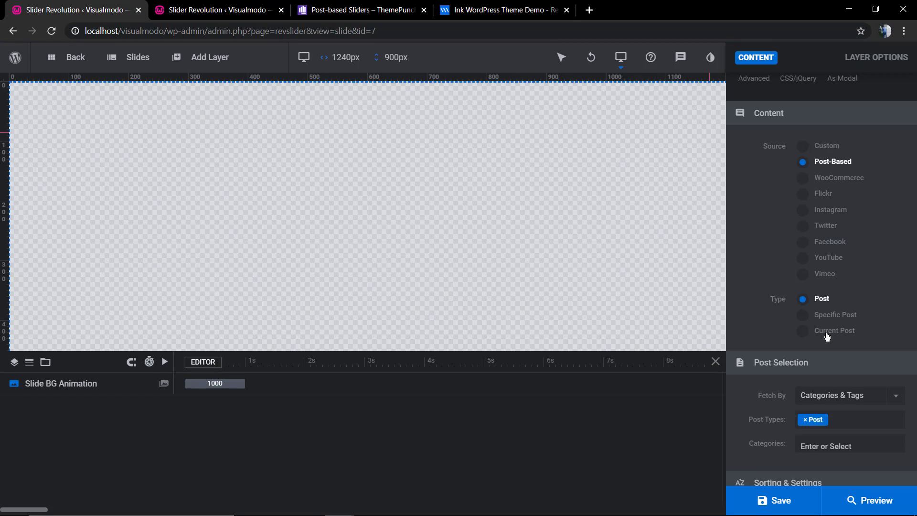
pyautogui.scroll(-3, 862, 338)
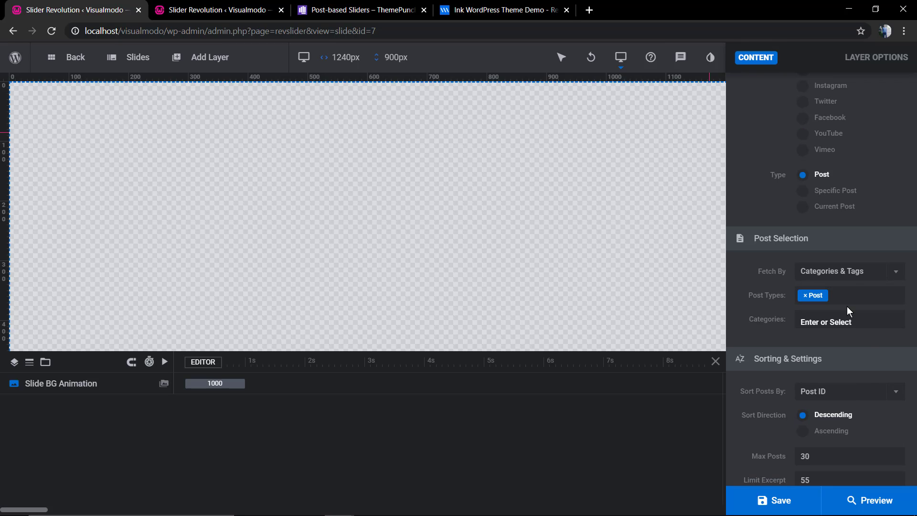
pyautogui.click(855, 317)
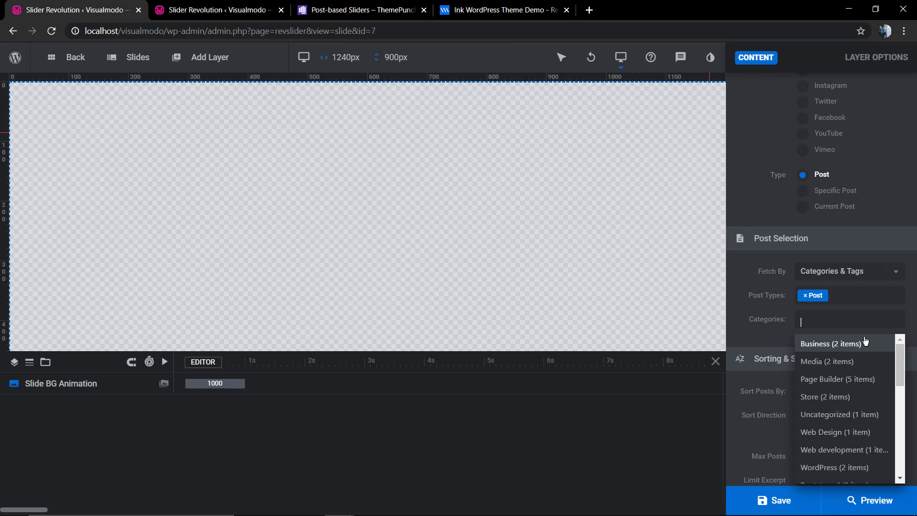
pyautogui.click(836, 379)
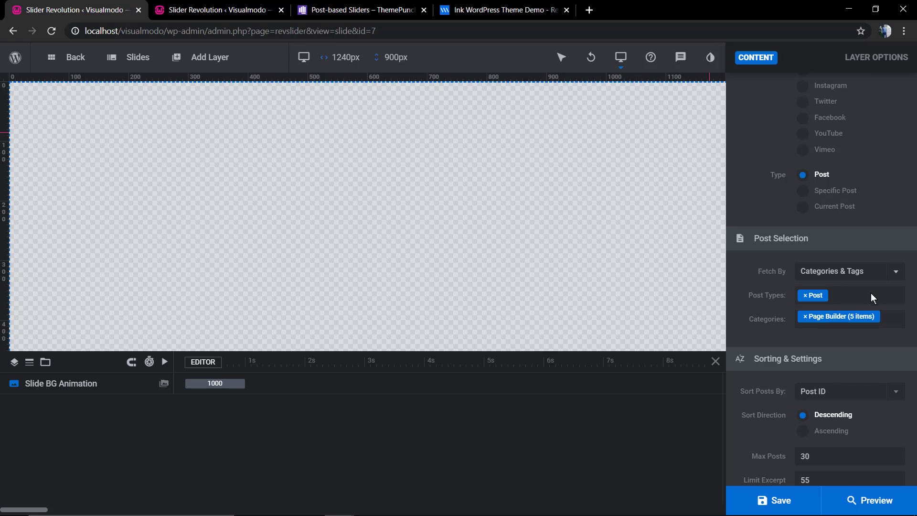
pyautogui.scroll(-1, 788, 377)
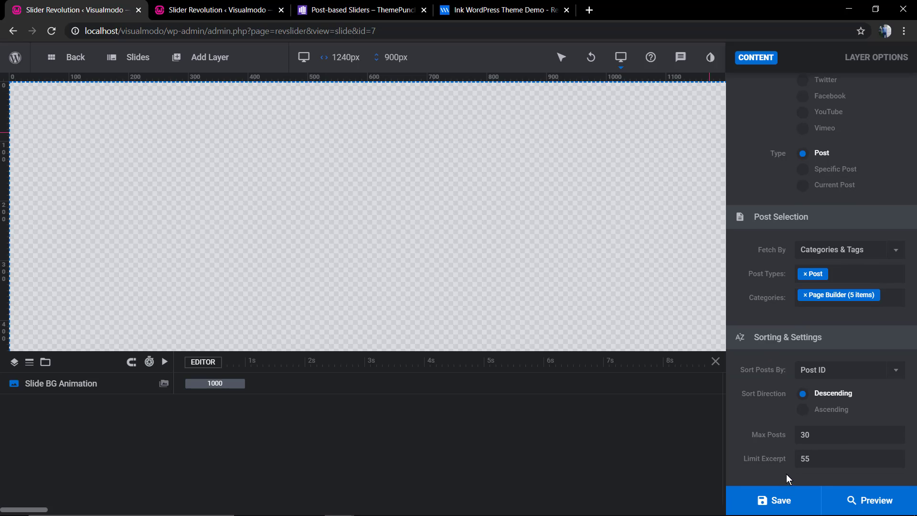
pyautogui.click(793, 505)
# Step: Review the module's layout, title, content and general slideshow settings
pyautogui.scroll(5, 788, 259)
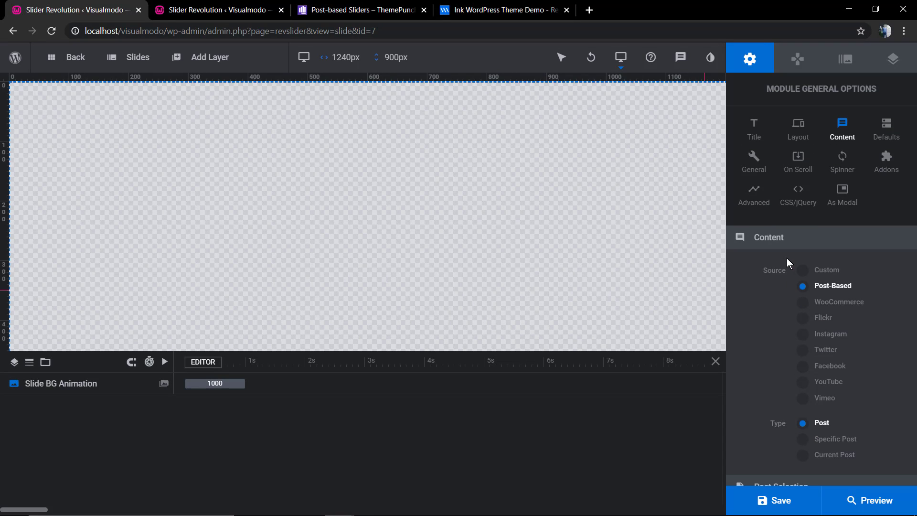
pyautogui.click(796, 138)
pyautogui.scroll(-7, 781, 326)
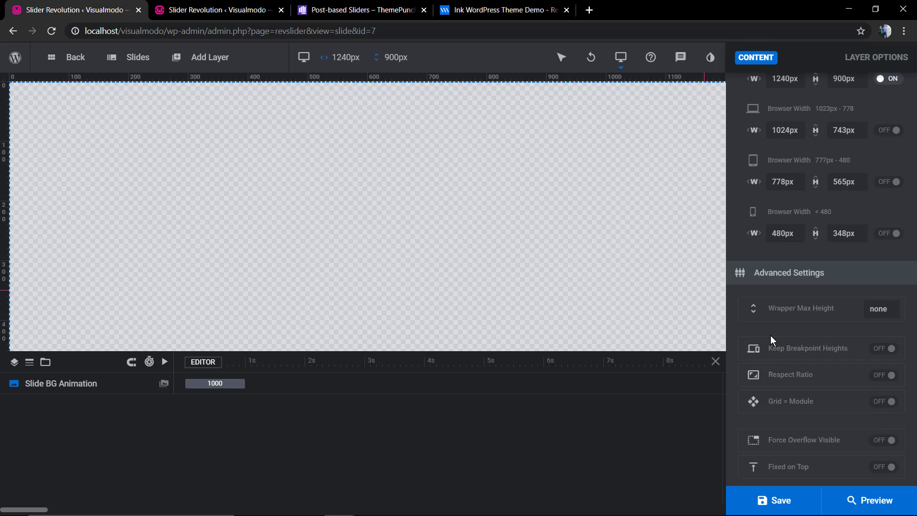
pyautogui.scroll(6, 770, 335)
pyautogui.click(754, 127)
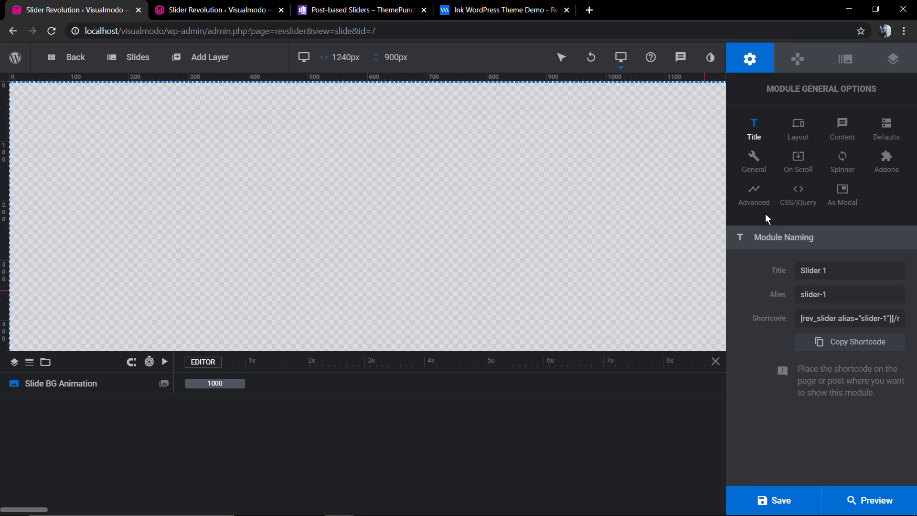
pyautogui.click(834, 136)
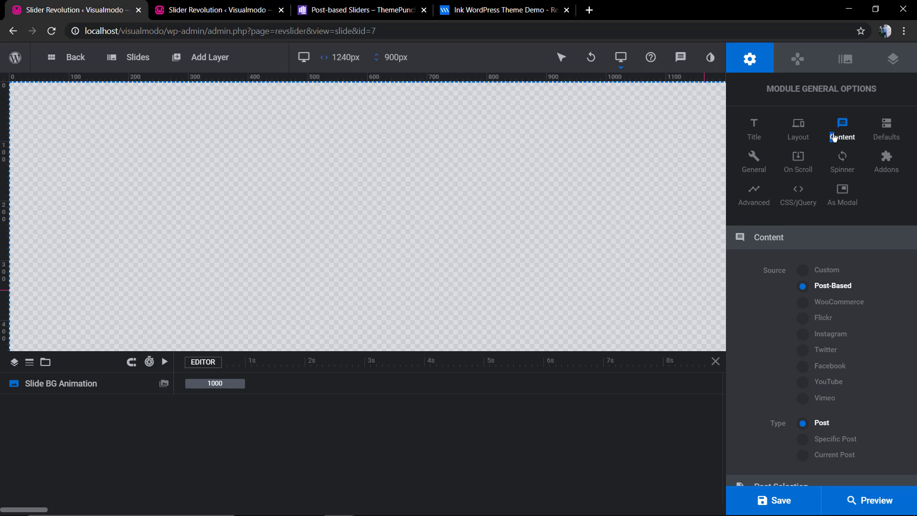
pyautogui.scroll(-5, 865, 241)
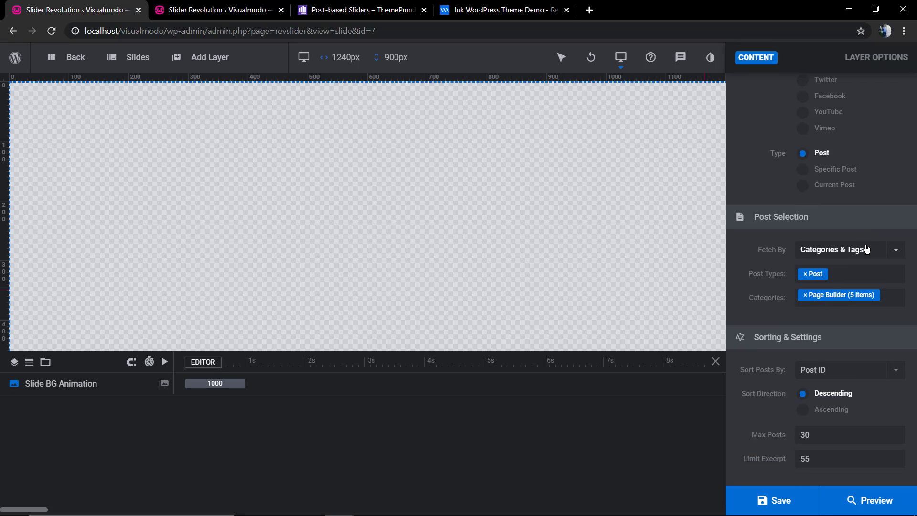
pyautogui.scroll(5, 874, 337)
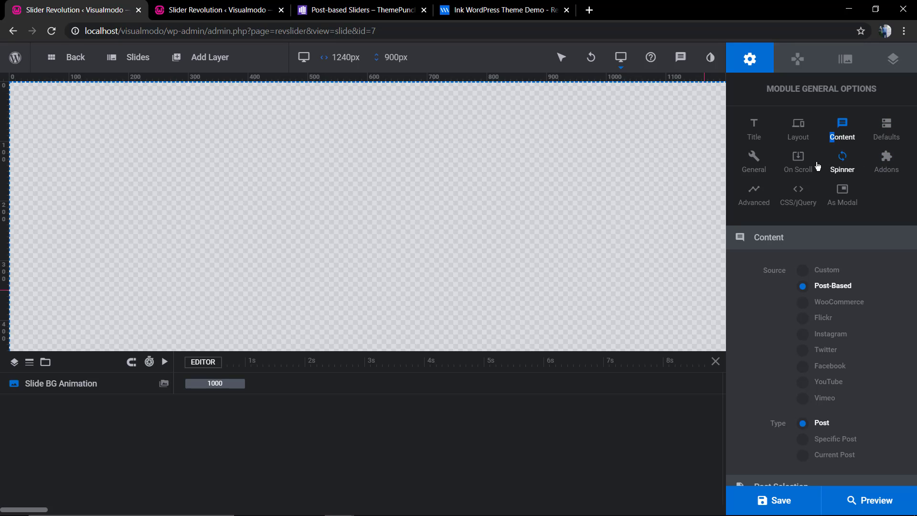
pyautogui.click(754, 163)
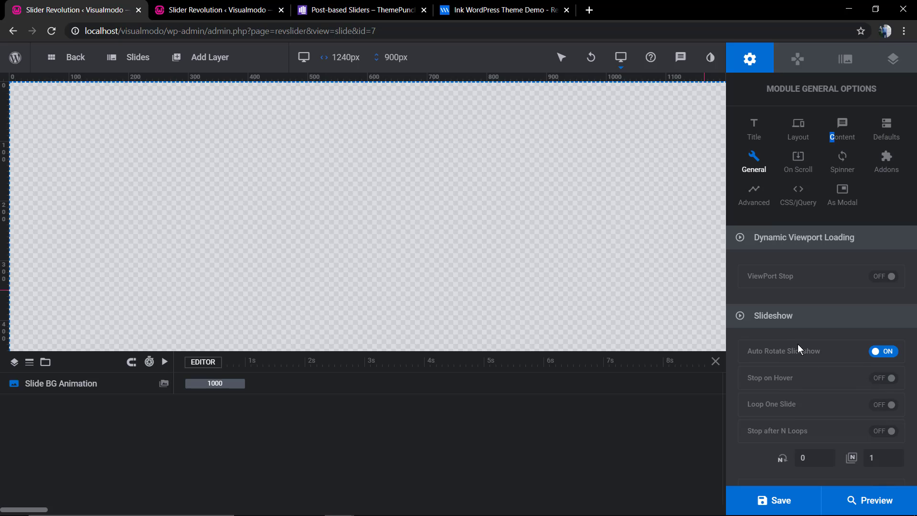
pyautogui.click(798, 128)
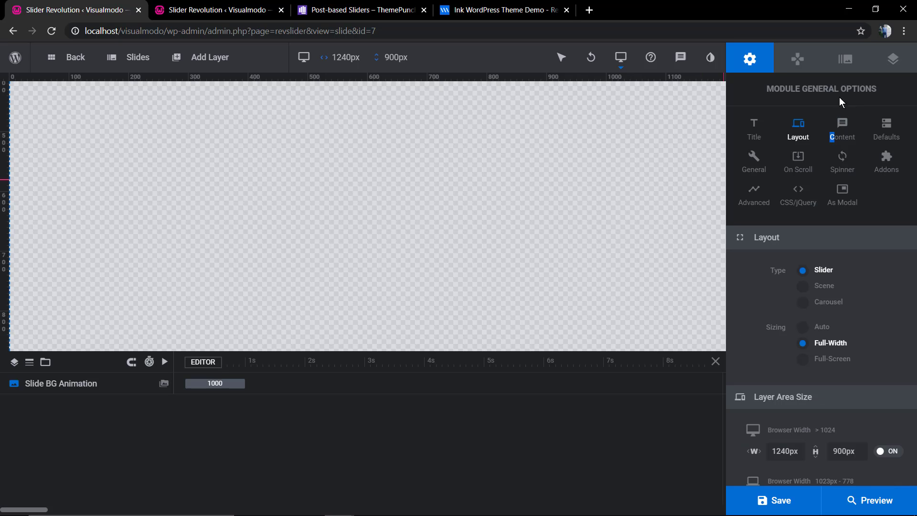
# Step: Set the slide's background source type to Image and turn on Image from Stream if exists
pyautogui.click(850, 65)
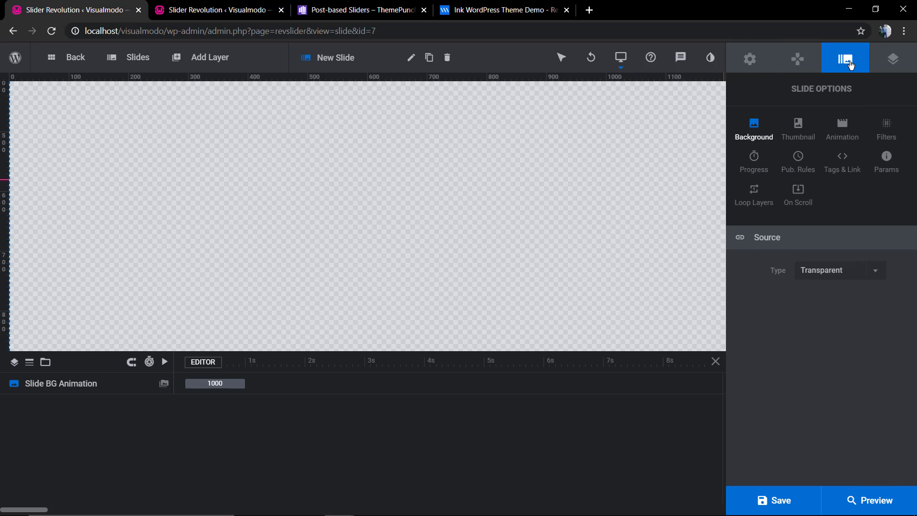
pyautogui.click(845, 280)
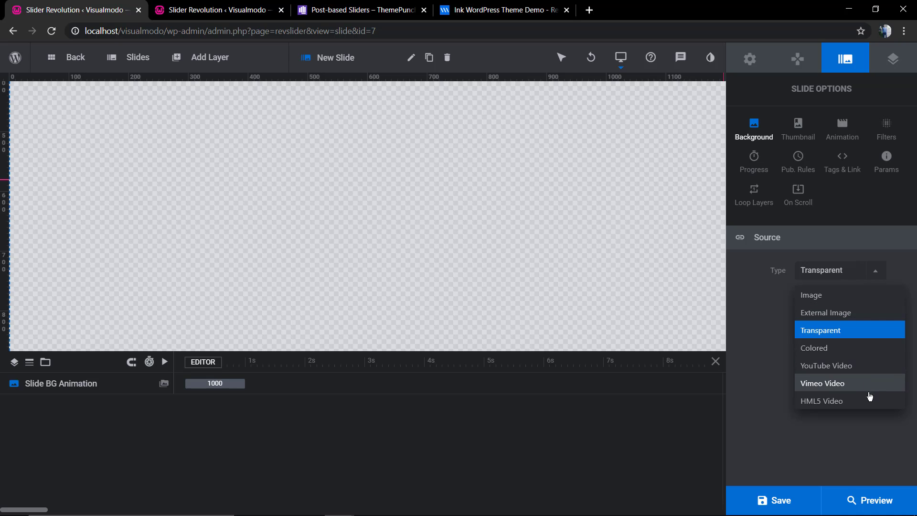
pyautogui.click(843, 295)
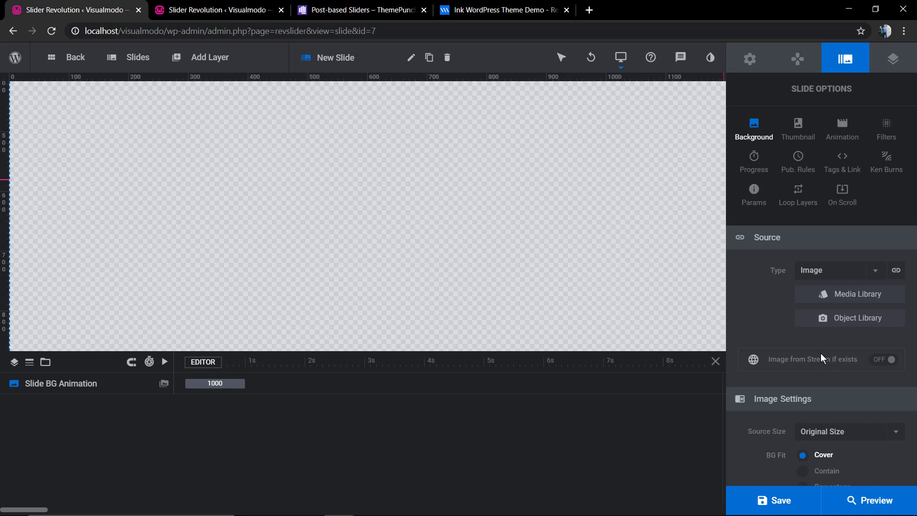
pyautogui.tripleClick(764, 359)
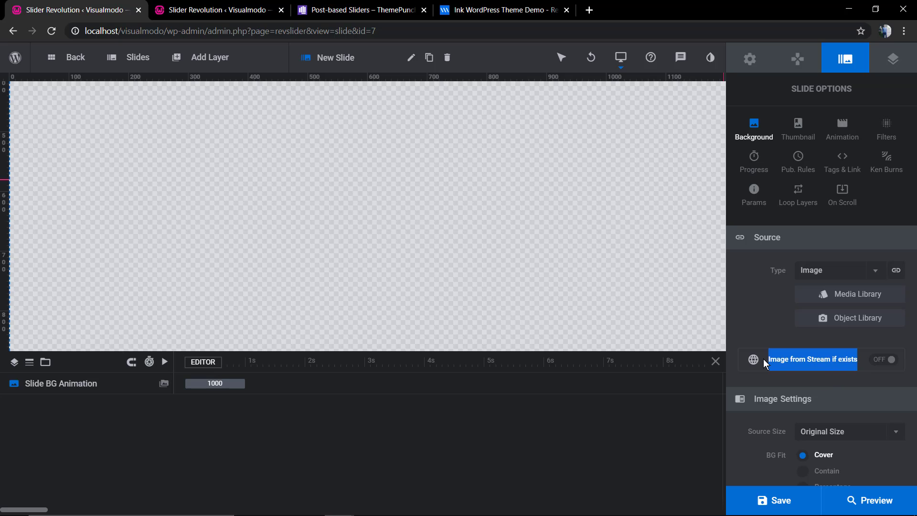
pyautogui.click(887, 362)
# Step: Check the background image's source size options and other image settings, and save the slide
pyautogui.scroll(-3, 797, 363)
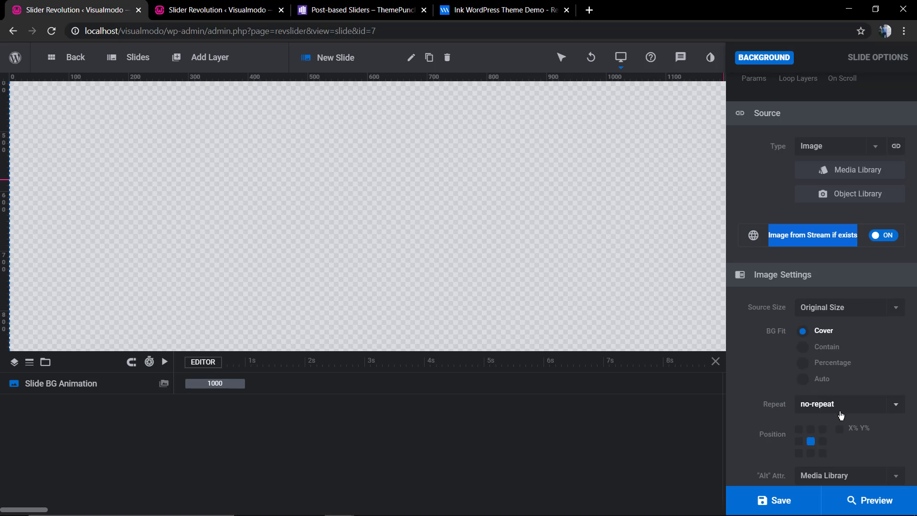
pyautogui.click(866, 311)
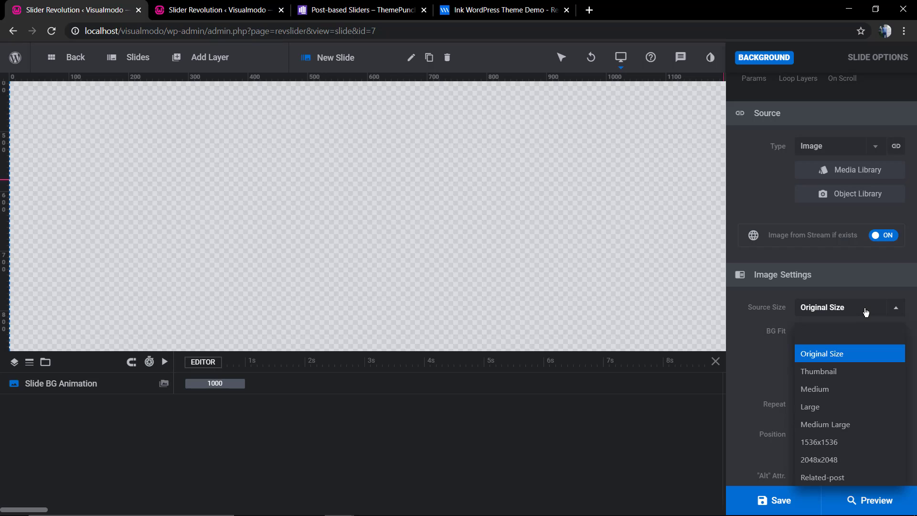
pyautogui.click(866, 311)
pyautogui.scroll(-1, 832, 370)
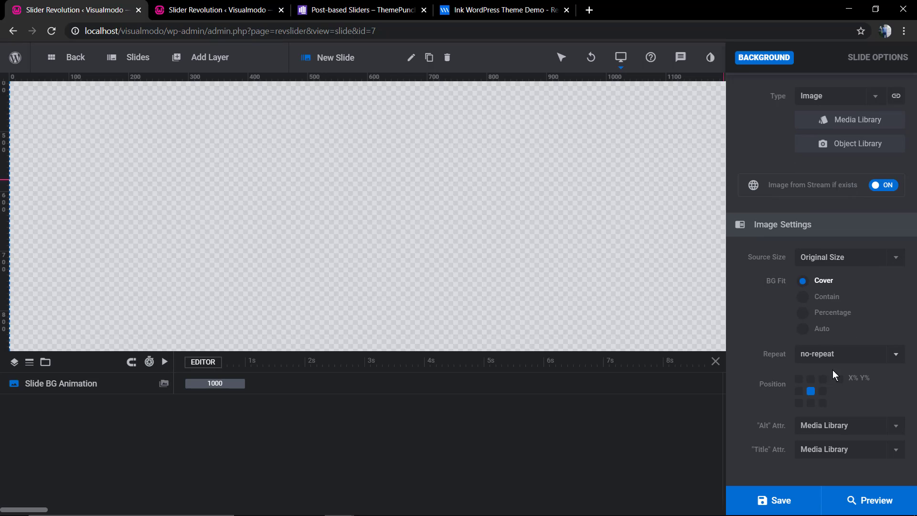
pyautogui.click(777, 499)
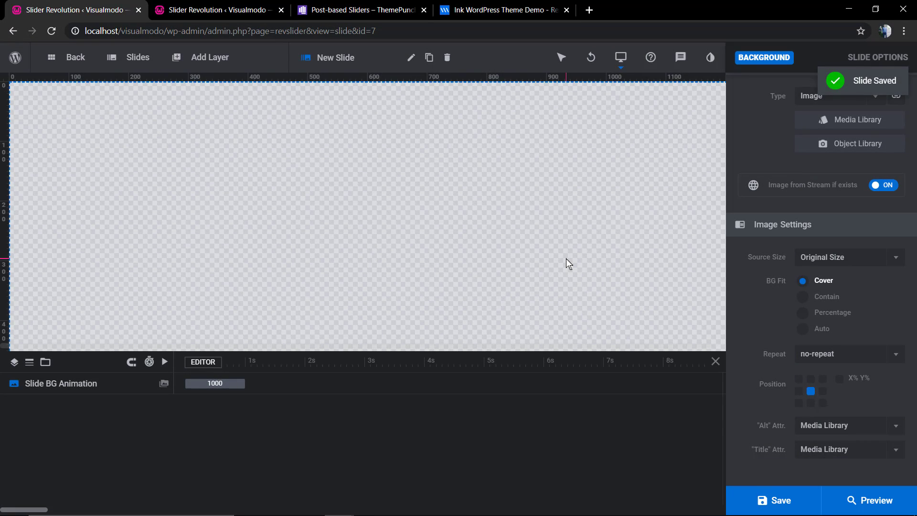
# Step: Add a Quick Style Headline text layer to the slide and give it the Roboto 36px, 500 headline style
pyautogui.scroll(4, 812, 240)
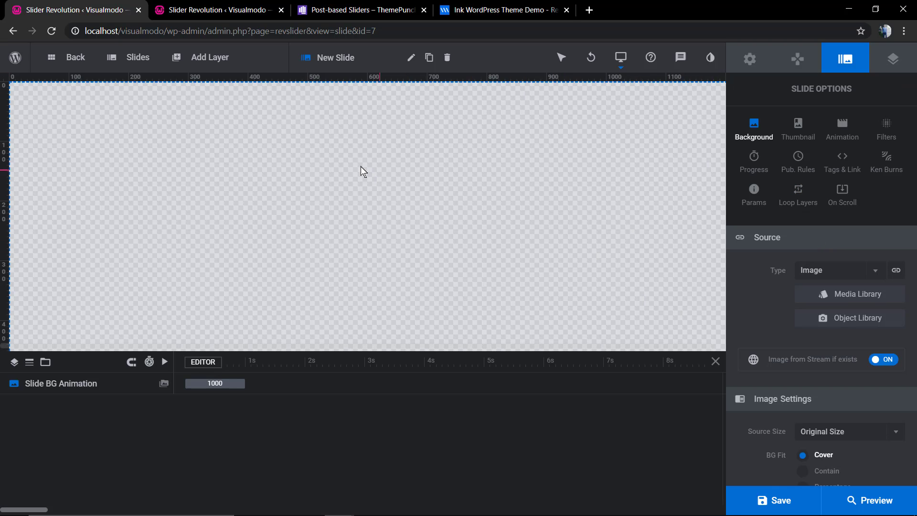
pyautogui.moveTo(205, 57)
pyautogui.moveTo(192, 82)
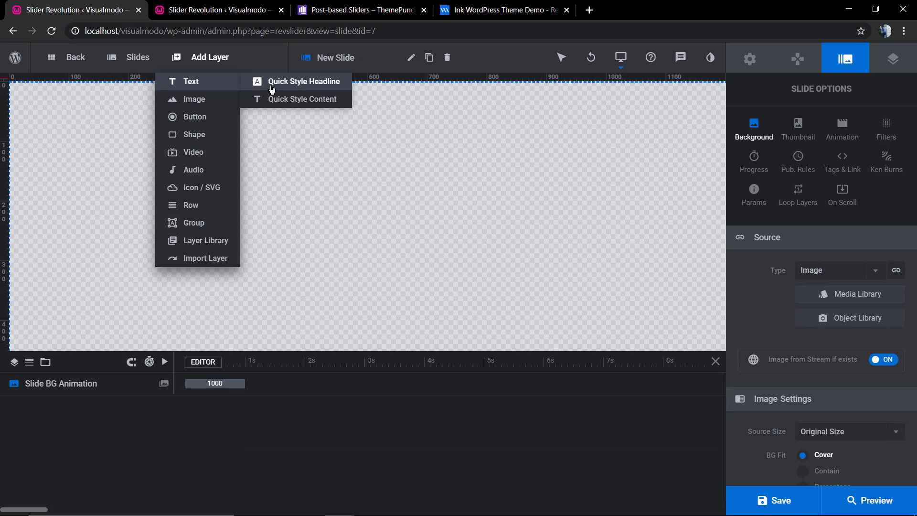
pyautogui.click(271, 86)
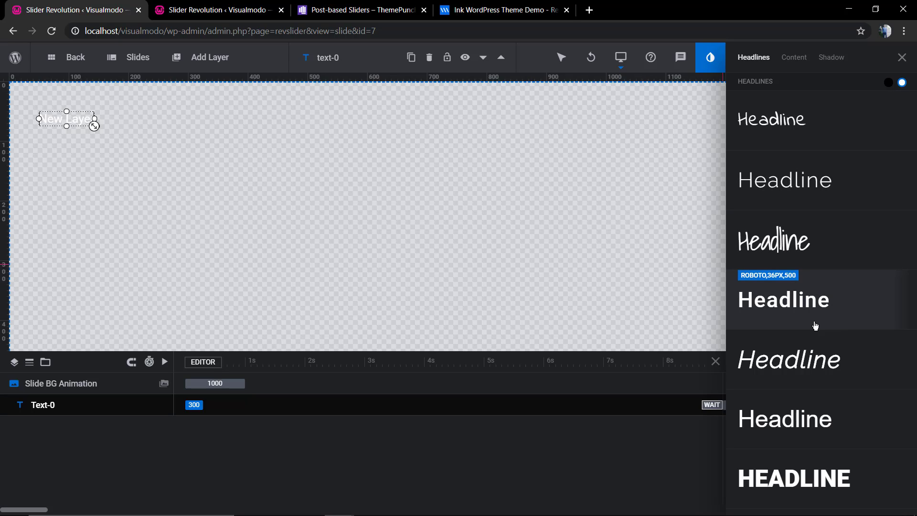
pyautogui.click(790, 309)
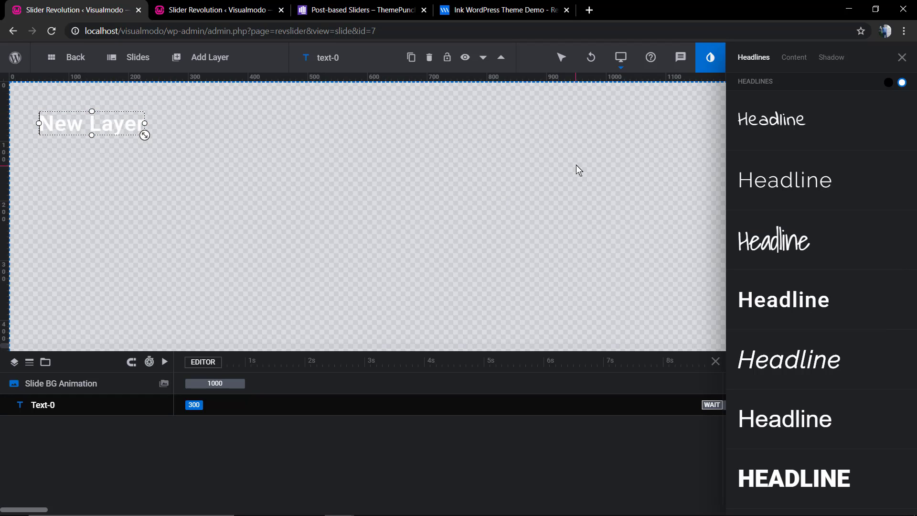
pyautogui.click(219, 154)
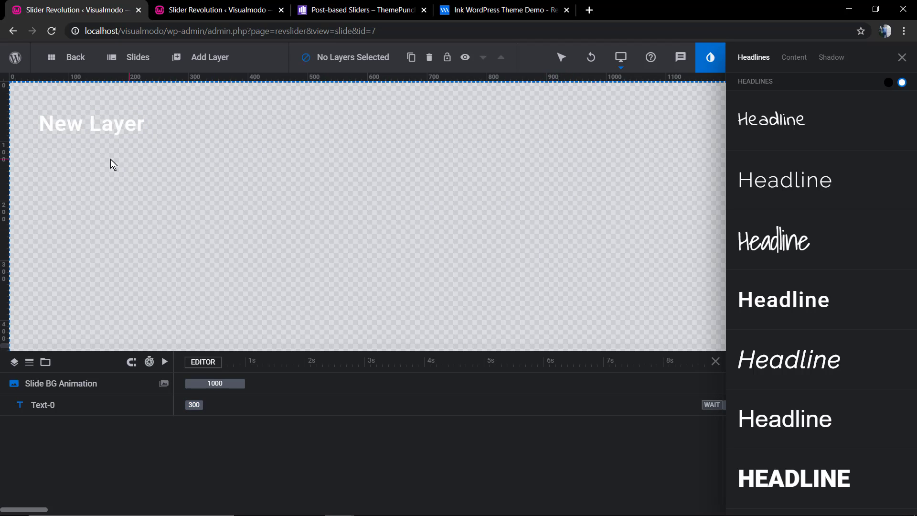
# Step: Add a Quick Style Content text layer, place it just below the headline, and close the quick style presets
pyautogui.moveTo(213, 68)
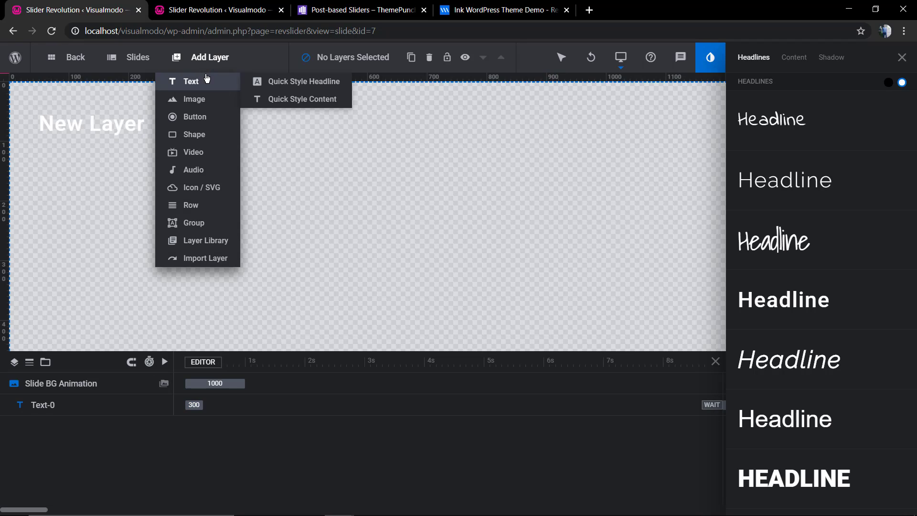
pyautogui.click(265, 101)
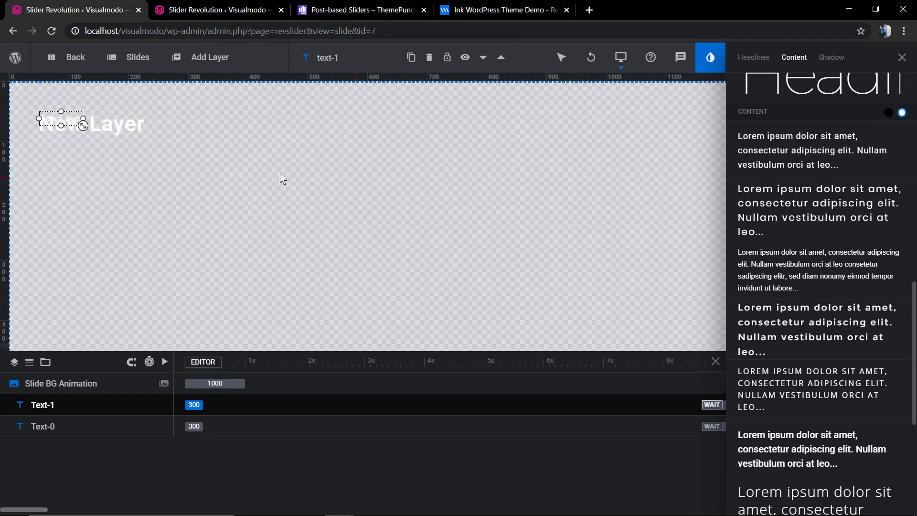
pyautogui.moveTo(59, 121); pyautogui.dragTo(63, 154)
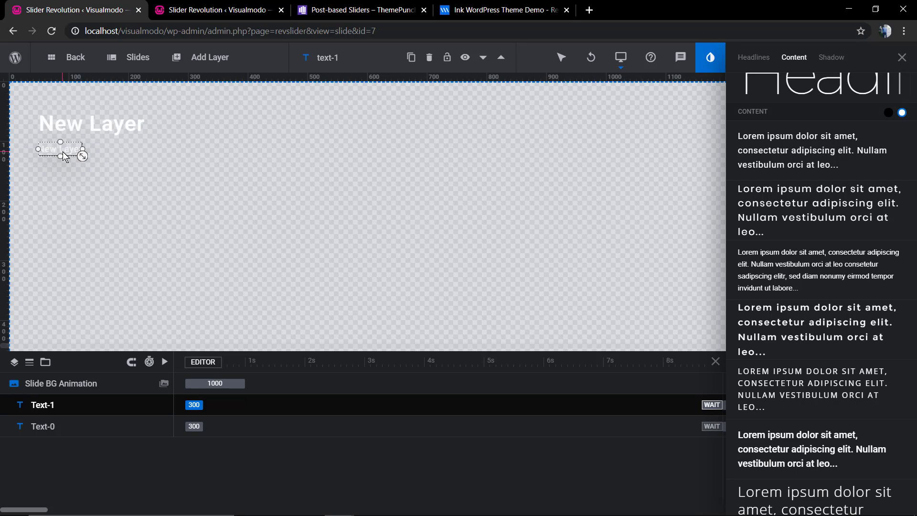
pyautogui.click(187, 183)
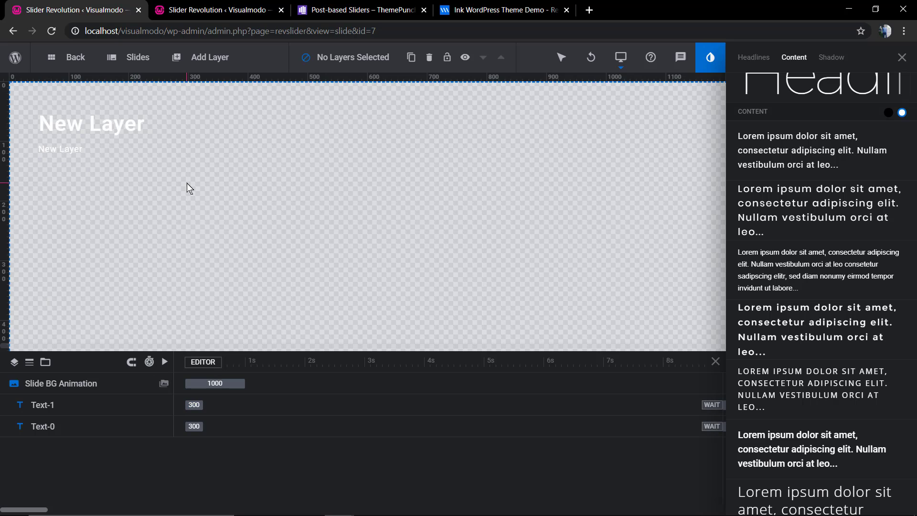
pyautogui.click(753, 58)
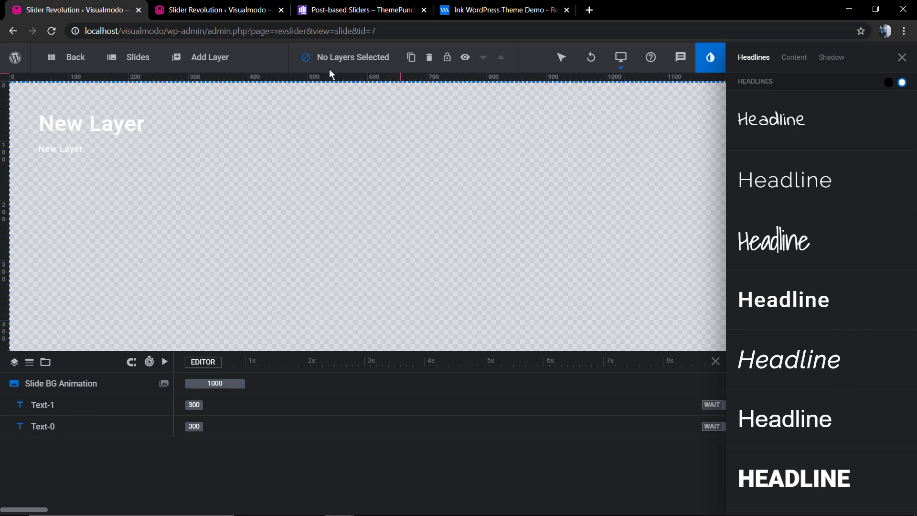
pyautogui.moveTo(210, 58)
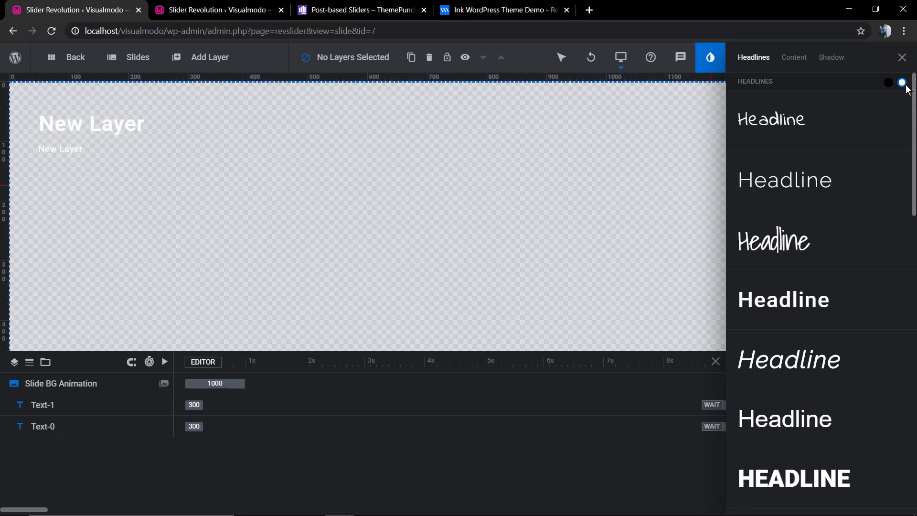
pyautogui.click(901, 60)
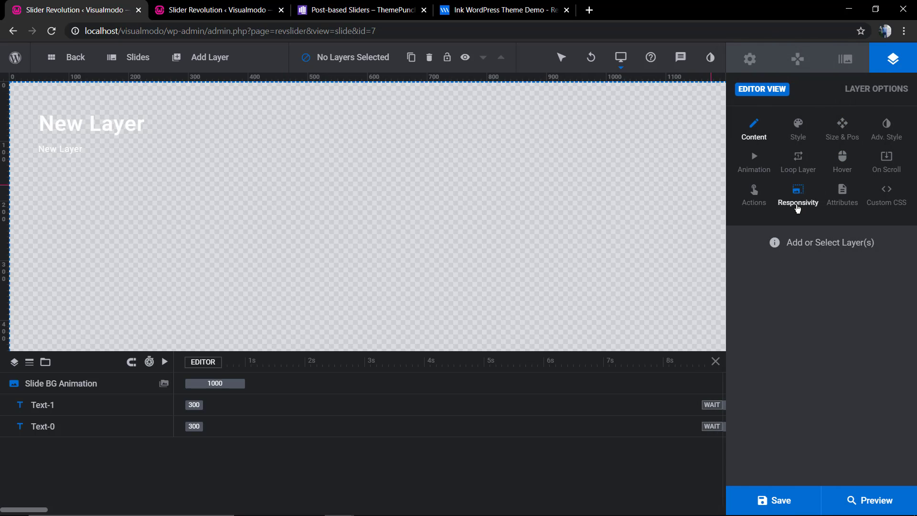
# Step: Set the slide's background image to apple_shapebg1.jpg from the media library
pyautogui.click(812, 59)
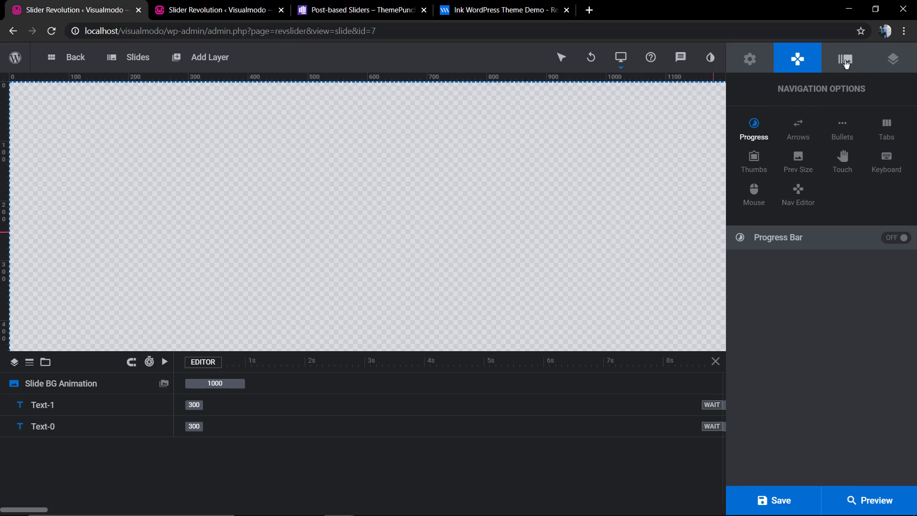
pyautogui.click(842, 59)
pyautogui.scroll(-3, 777, 322)
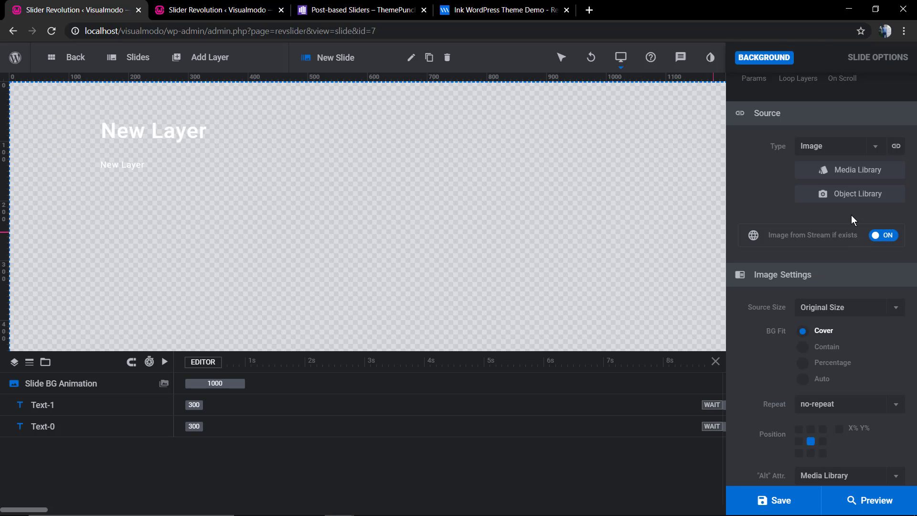
pyautogui.click(855, 149)
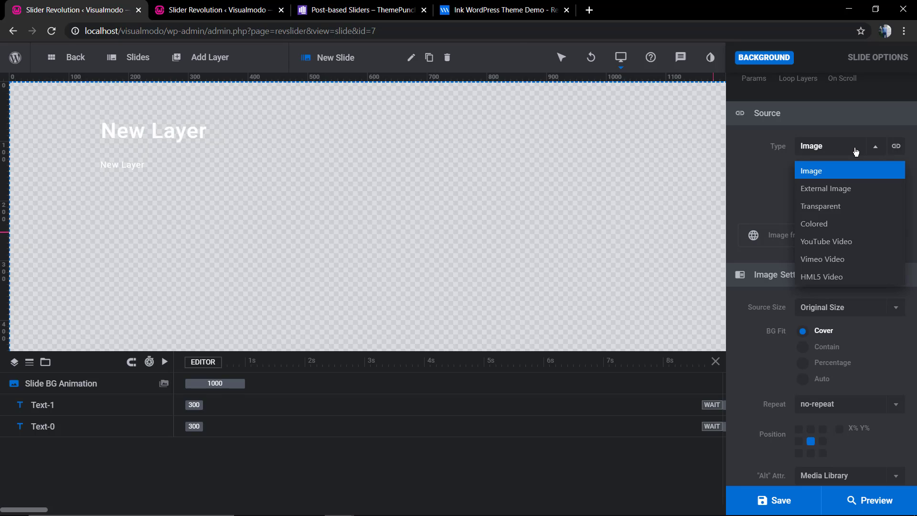
pyautogui.click(854, 151)
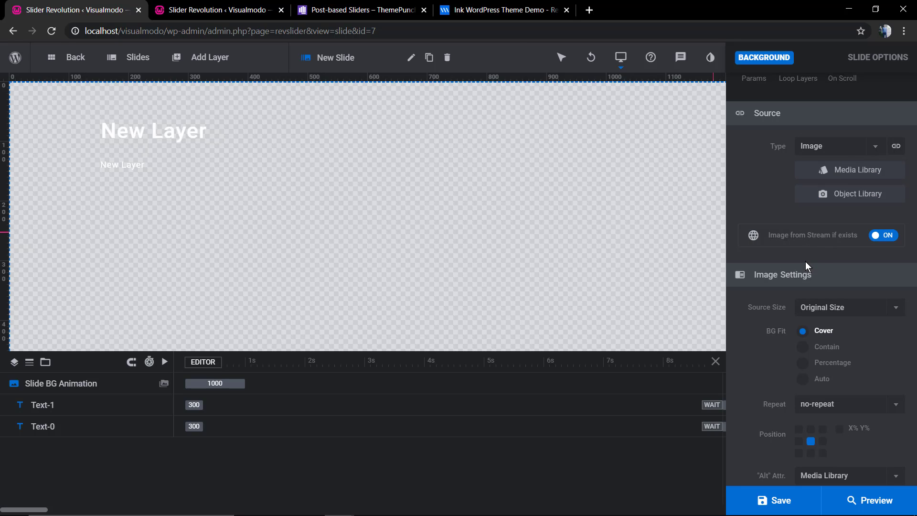
pyautogui.scroll(3, 805, 262)
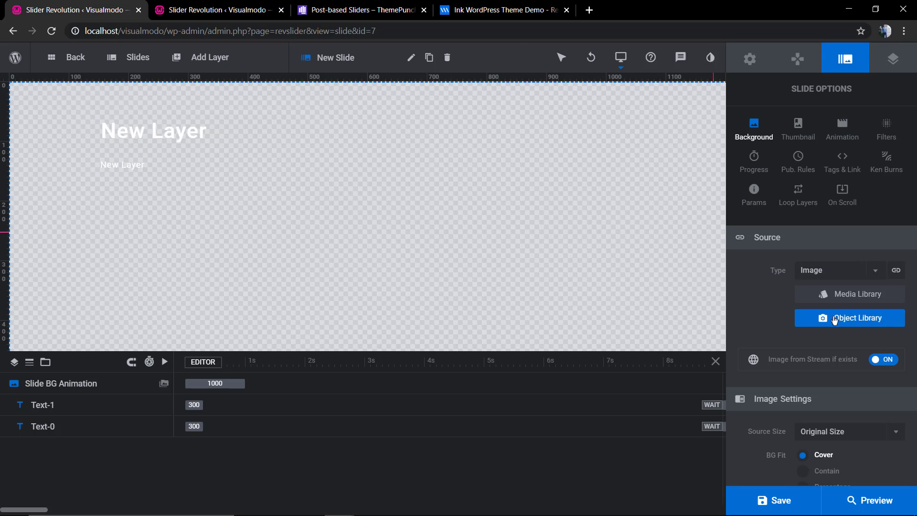
pyautogui.click(836, 299)
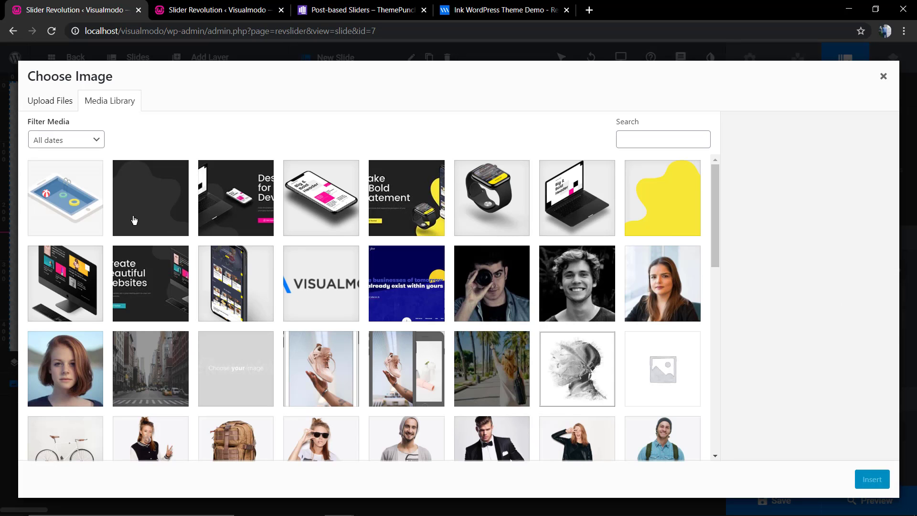
pyautogui.click(134, 220)
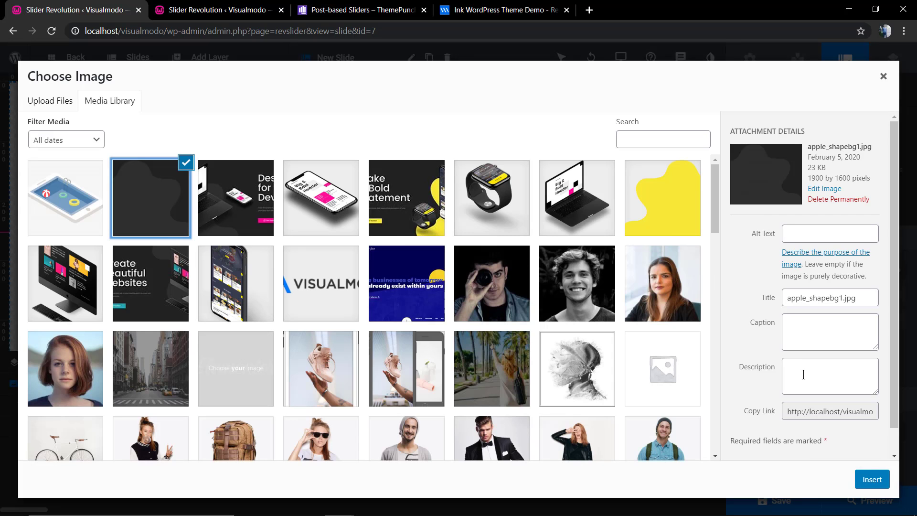
pyautogui.click(872, 479)
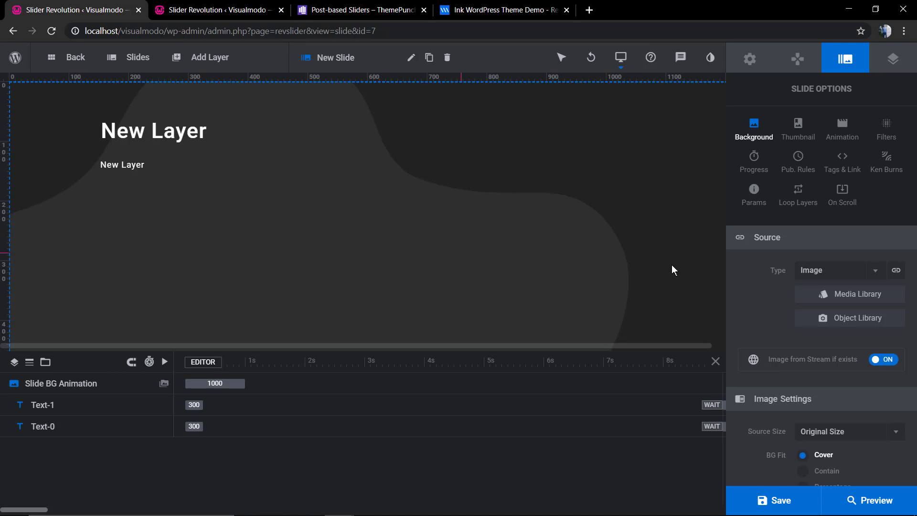
pyautogui.scroll(-3, 789, 275)
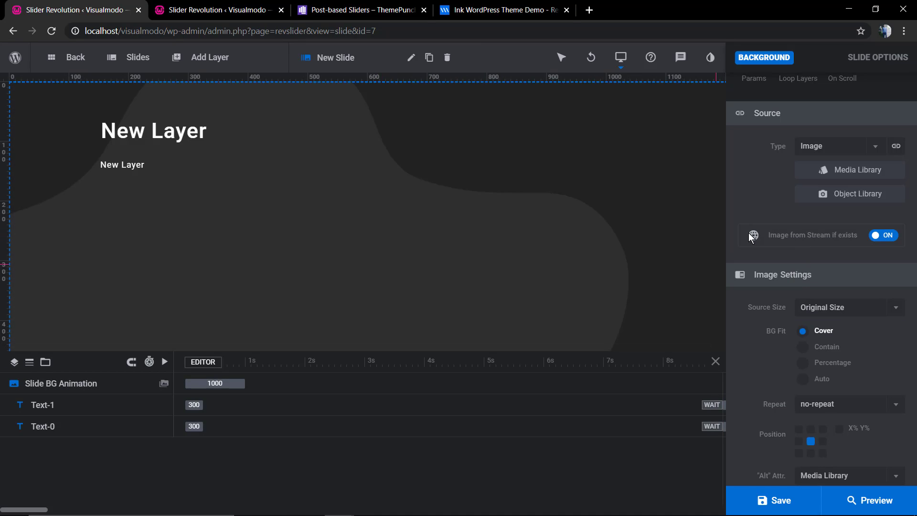
pyautogui.scroll(3, 752, 236)
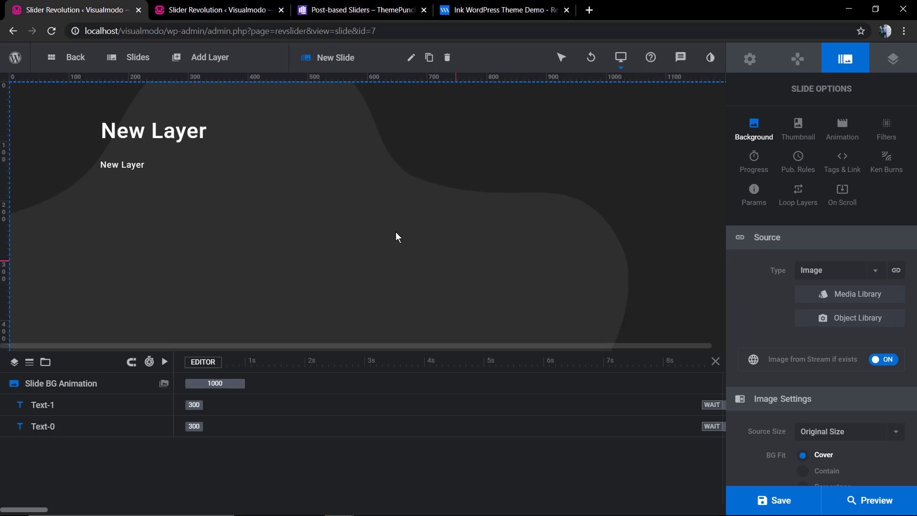
# Step: Replace the headline layer's placeholder text with the Post Title meta tag {{title}}
pyautogui.click(205, 137)
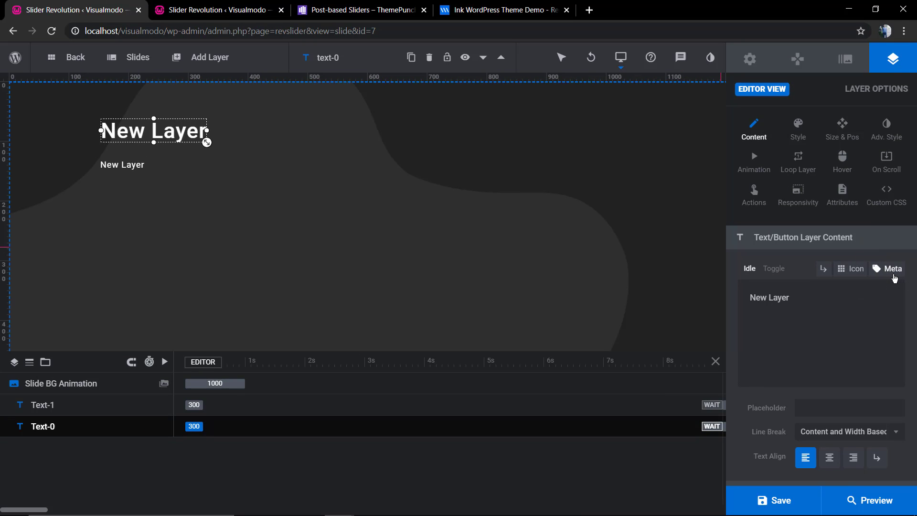
pyautogui.click(894, 278)
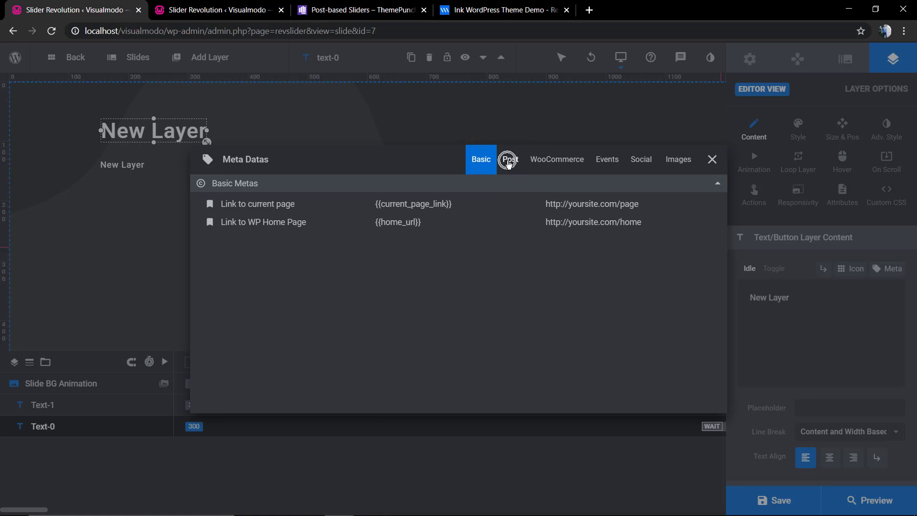
pyautogui.click(509, 164)
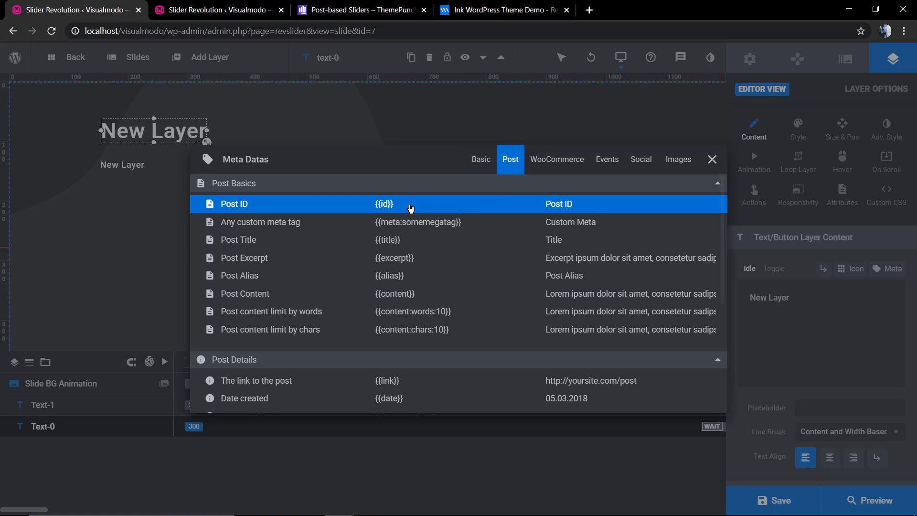
pyautogui.click(291, 241)
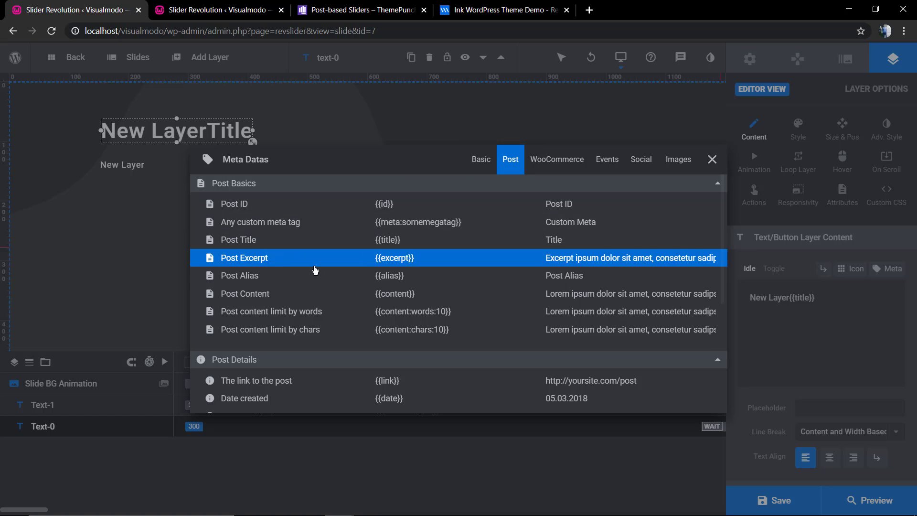
pyautogui.doubleClick(303, 242)
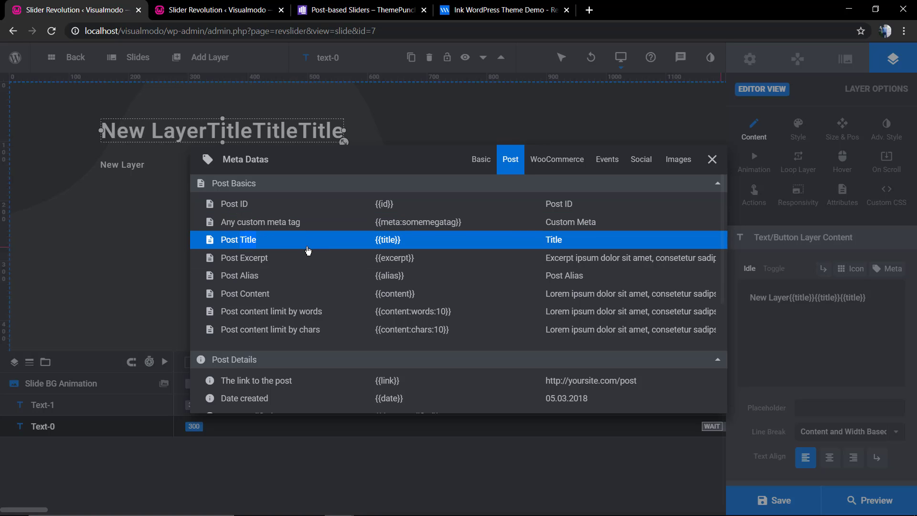
pyautogui.click(382, 243)
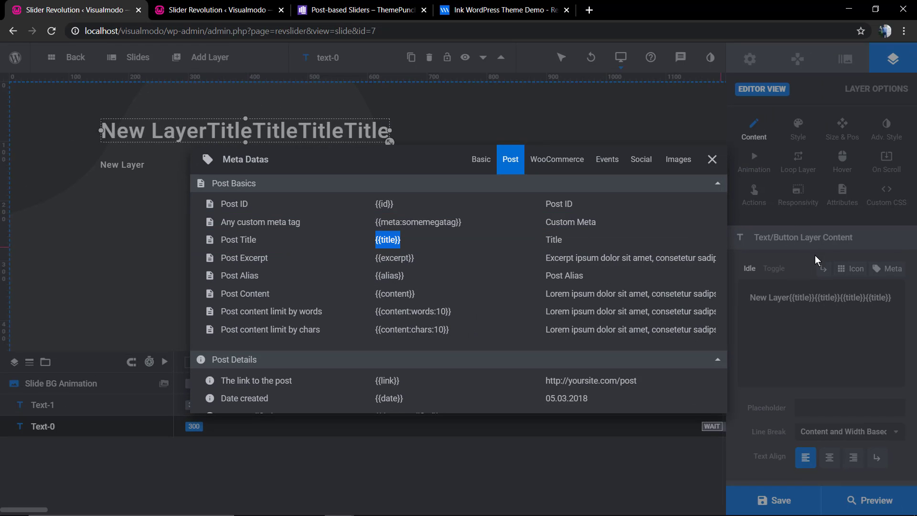
pyautogui.click(819, 309)
pyautogui.hotkey('ctrl', 'a')
pyautogui.write('{{title}}')
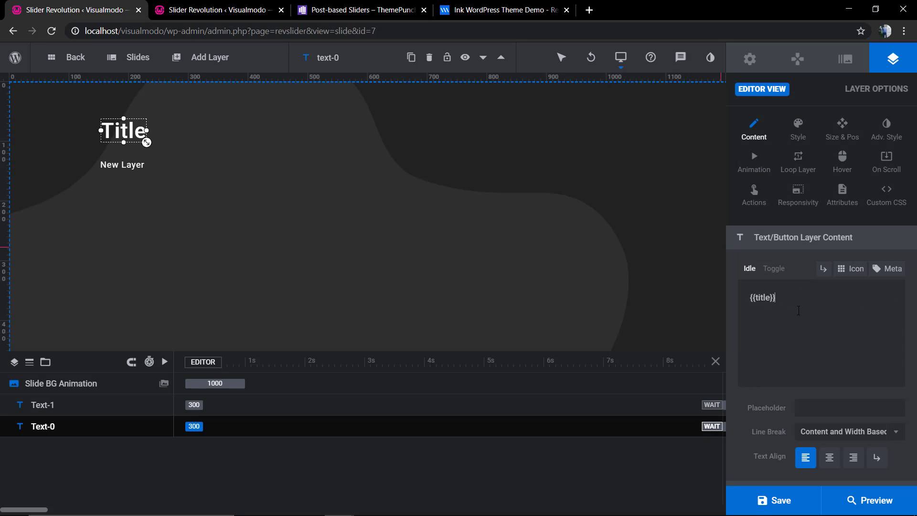
pyautogui.click(266, 211)
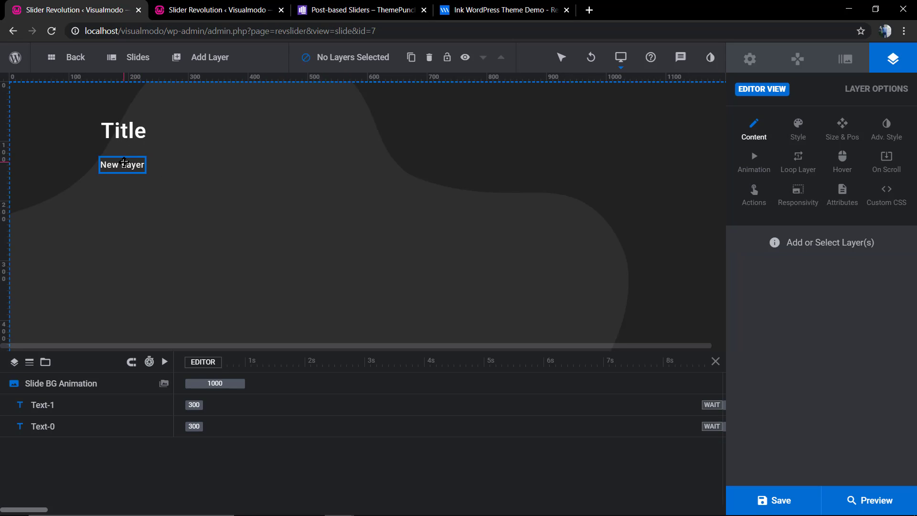
# Step: Replace the text of the content layer below the title with the Post Excerpt meta tag {{excerpt}}
pyautogui.click(124, 164)
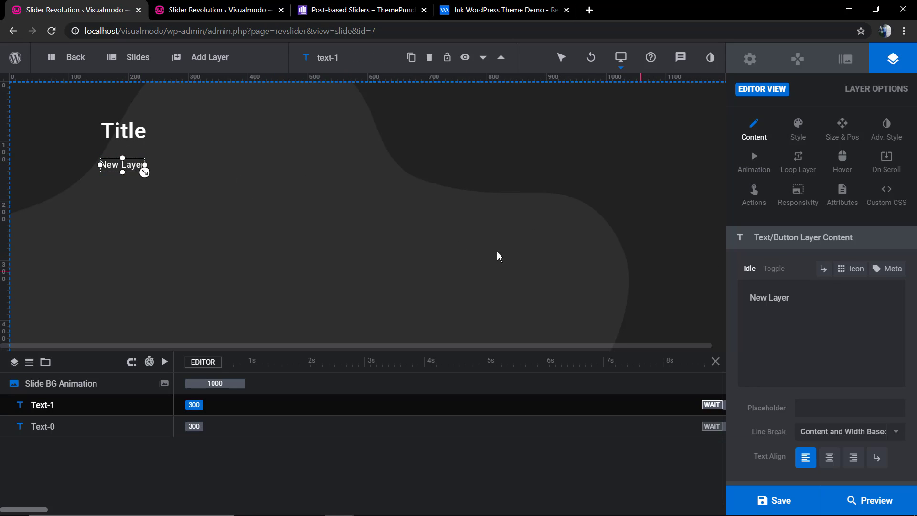
pyautogui.tripleClick(797, 307)
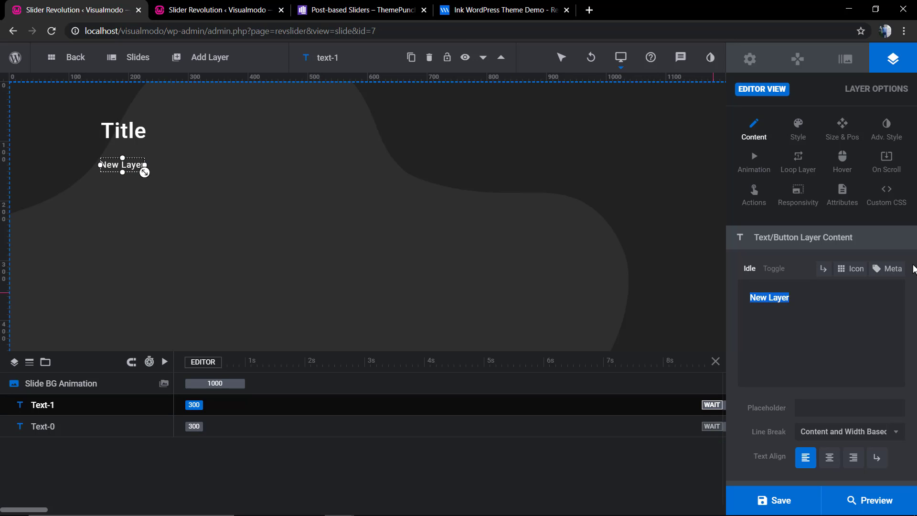
pyautogui.click(890, 269)
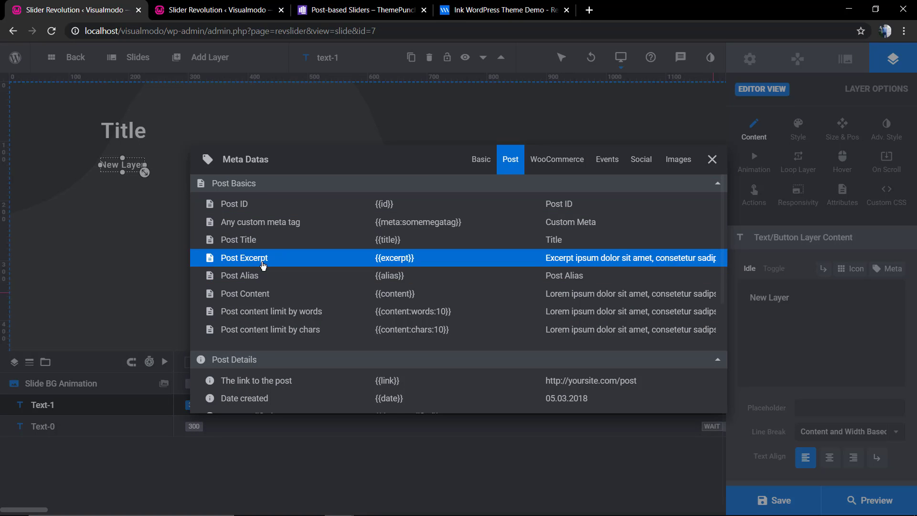
pyautogui.click(396, 259)
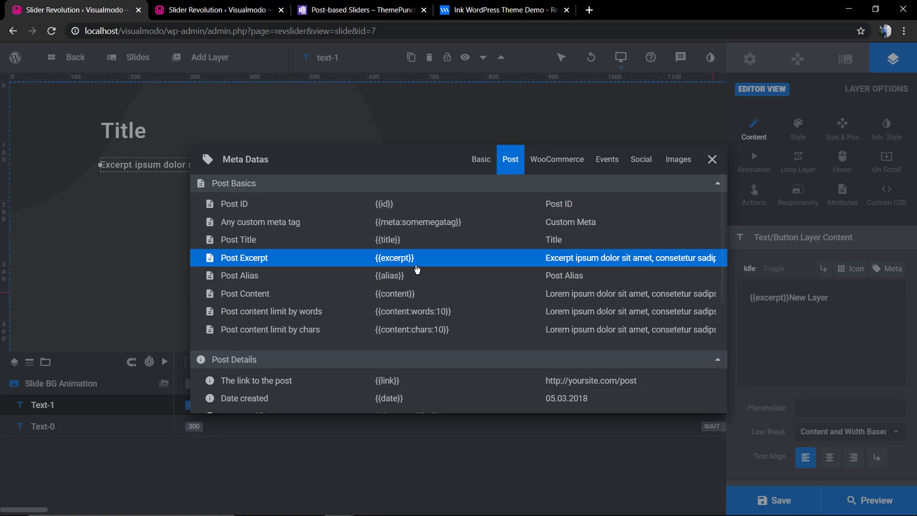
pyautogui.click(793, 323)
pyautogui.moveTo(829, 298); pyautogui.dragTo(791, 292)
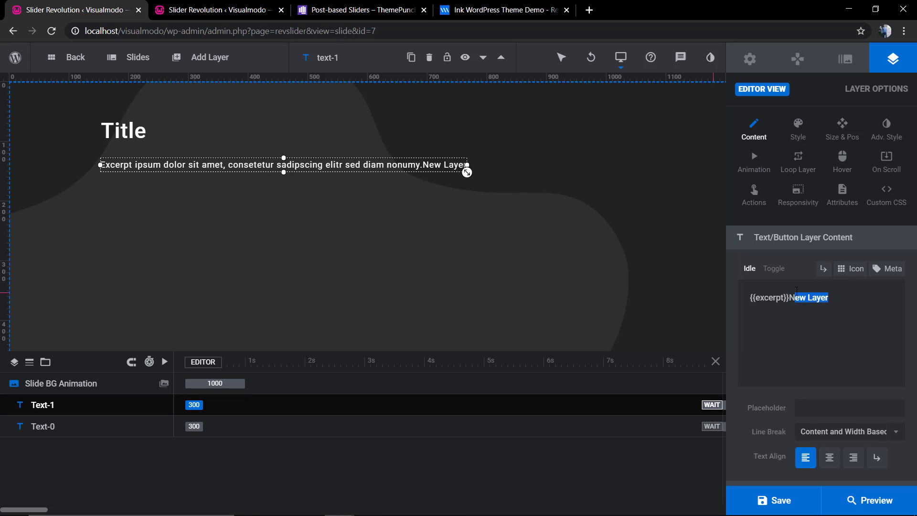
pyautogui.press('BackSpace')
pyautogui.press('BackSpace')
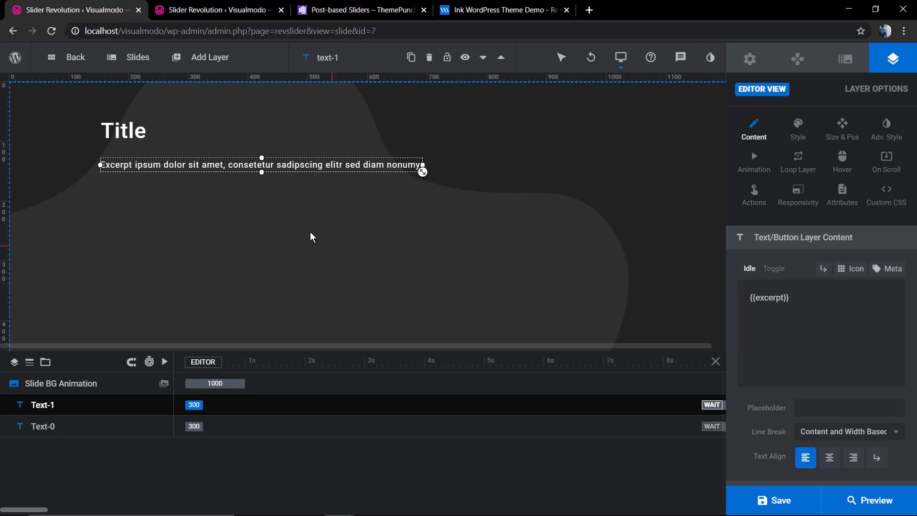
pyautogui.click(297, 216)
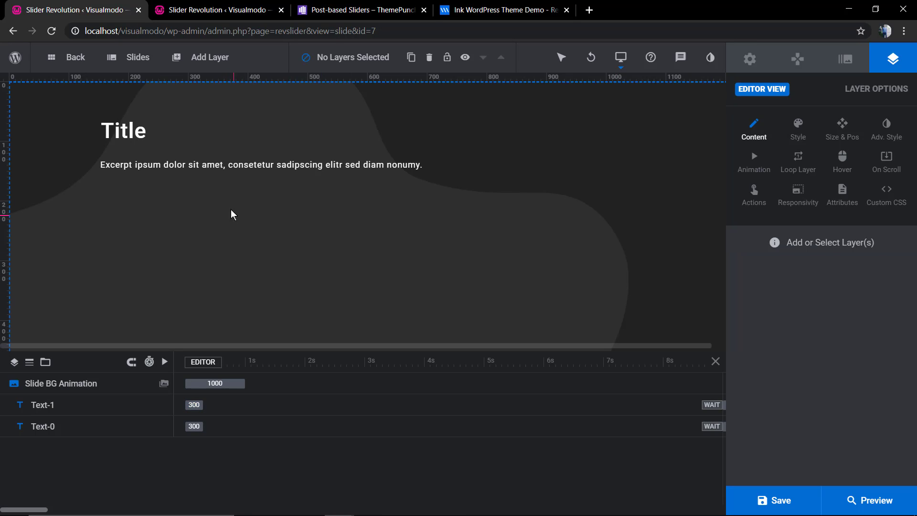
pyautogui.click(287, 168)
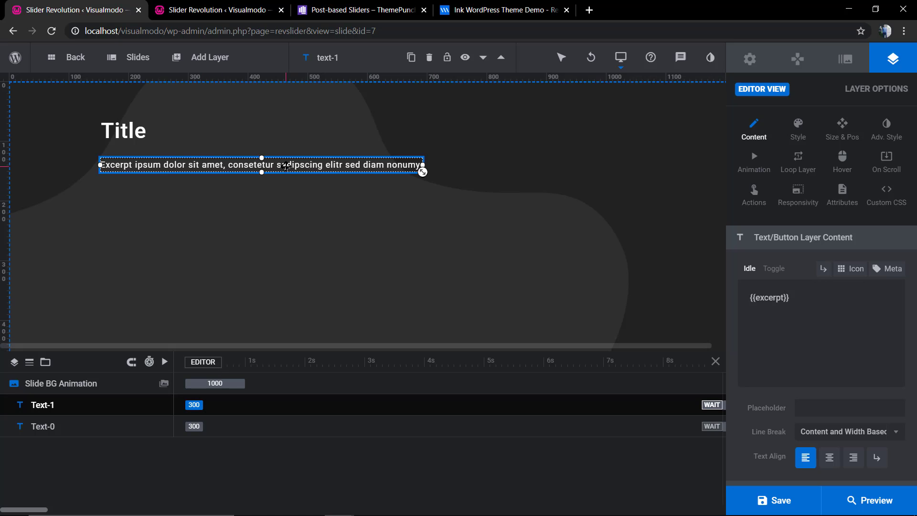
pyautogui.click(449, 218)
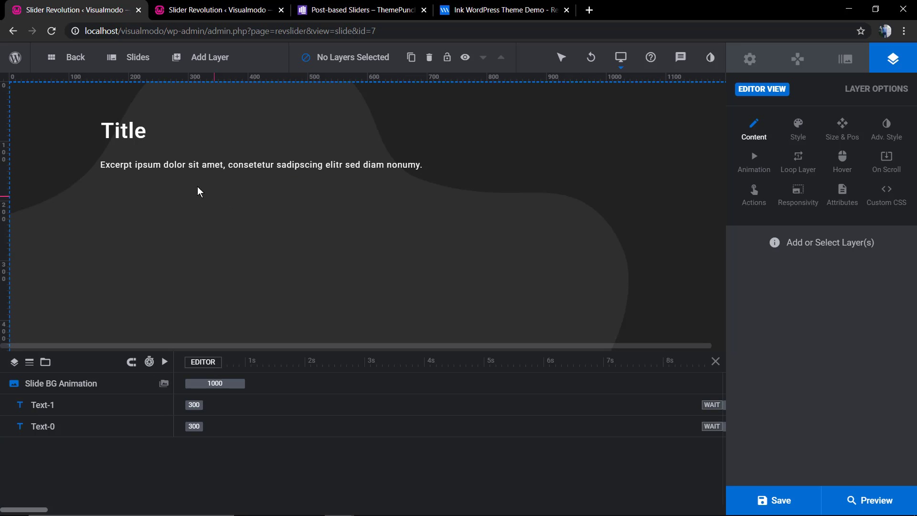
# Step: Move the excerpt and title layers down to the lower half of the slide, title just above excerpt, and save the slide
pyautogui.moveTo(153, 165); pyautogui.dragTo(152, 269)
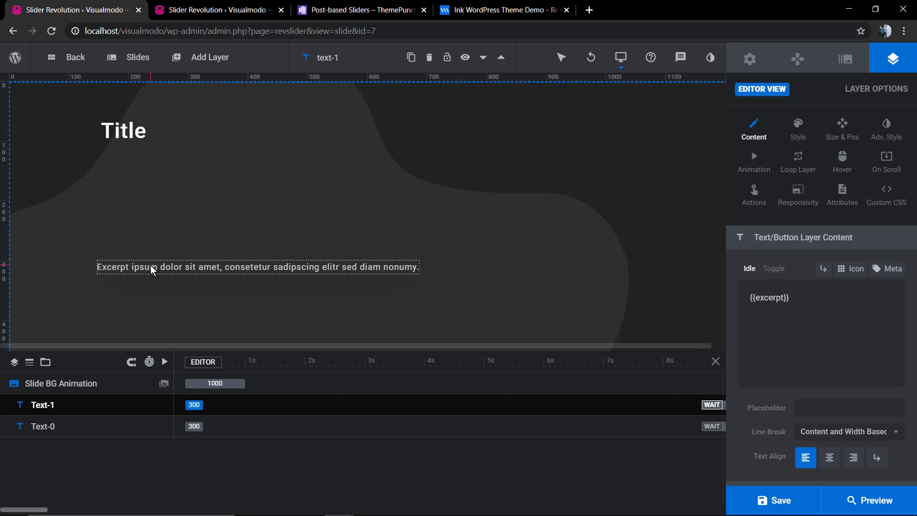
pyautogui.moveTo(130, 142); pyautogui.dragTo(130, 252)
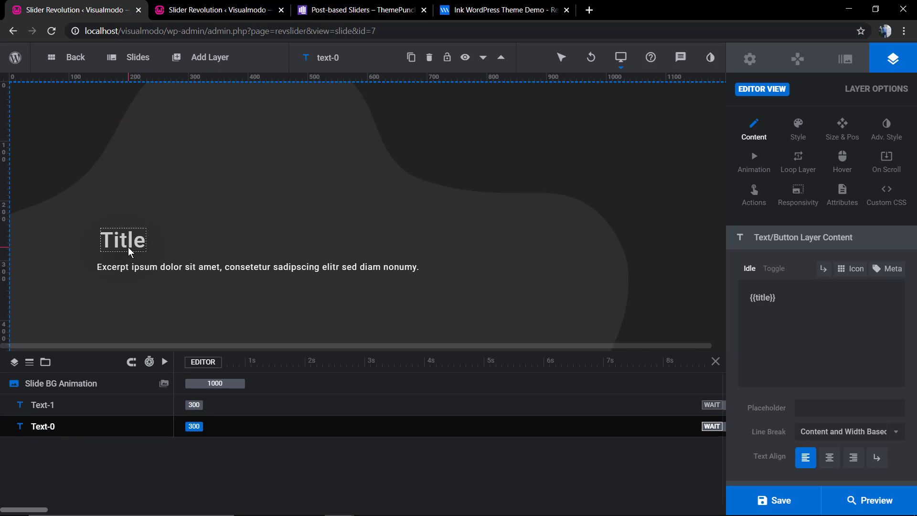
pyautogui.click(193, 219)
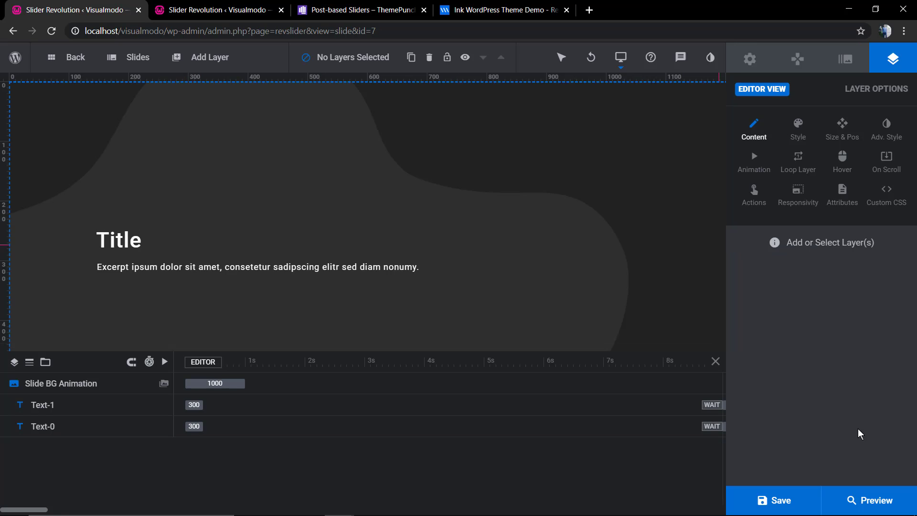
pyautogui.click(788, 510)
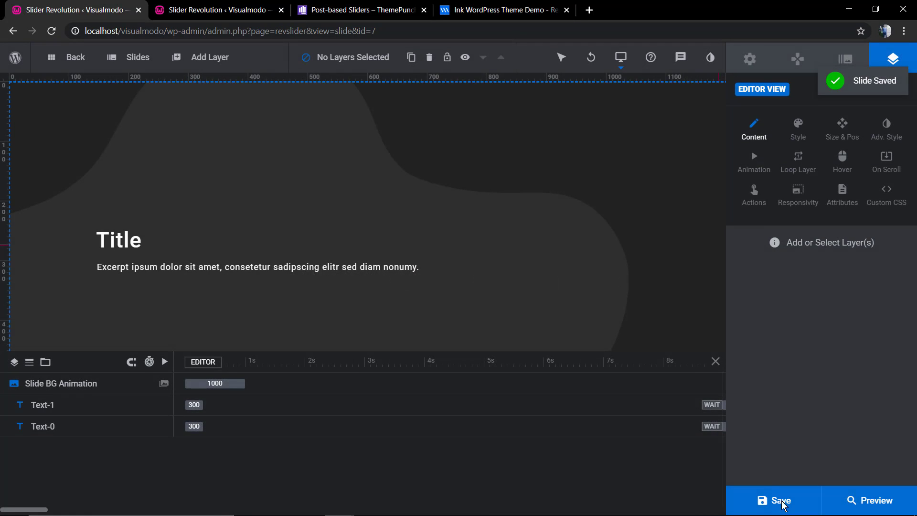
# Step: Add a button layer with the white rectangular "Click Here" style and place it just below the excerpt
pyautogui.moveTo(210, 57)
pyautogui.click(191, 116)
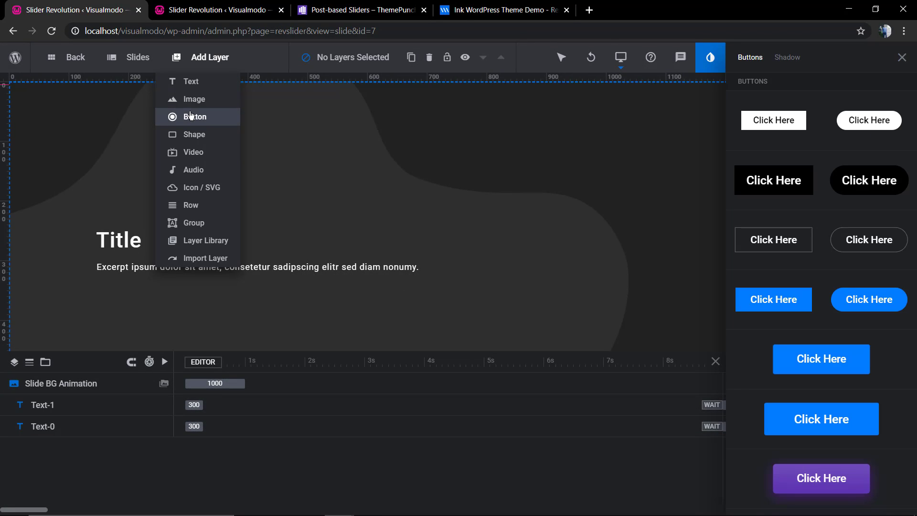
pyautogui.click(191, 116)
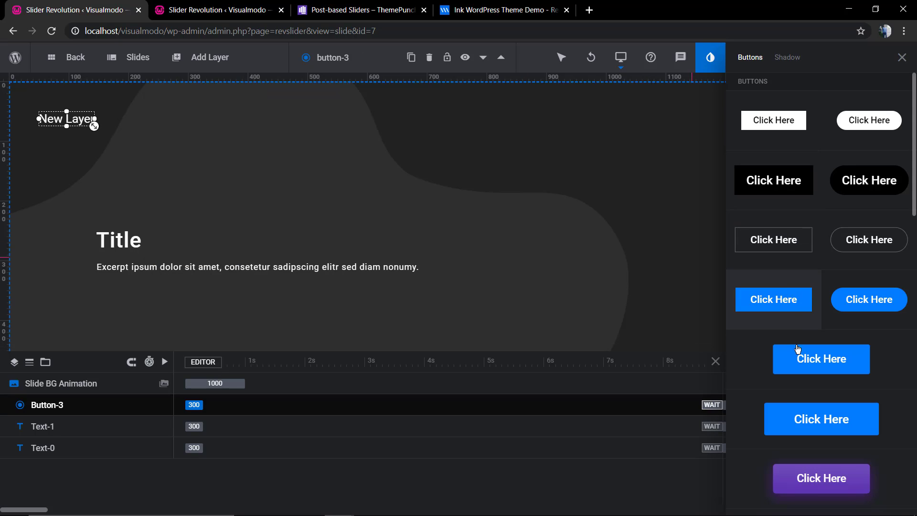
pyautogui.click(731, 126)
pyautogui.moveTo(65, 125); pyautogui.dragTo(120, 298)
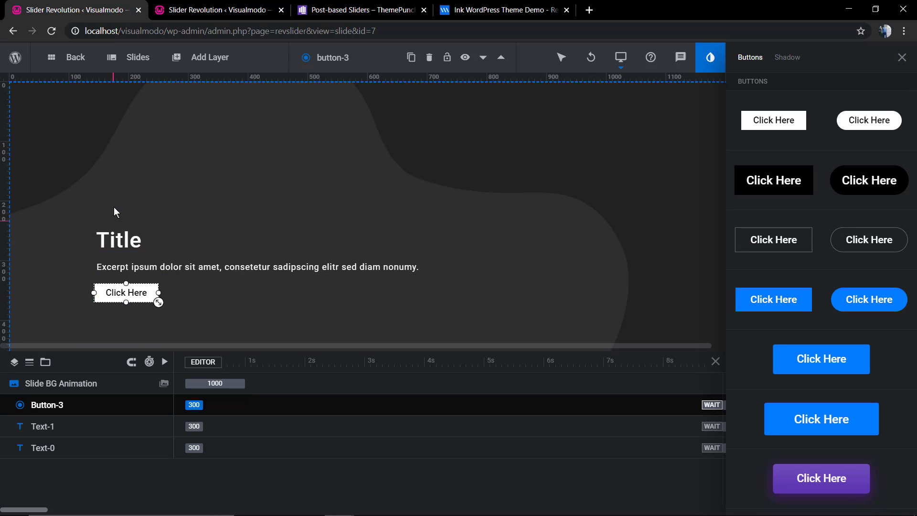
# Step: Move the title, excerpt and button layers up, keeping them stacked with the button below the excerpt, and close the button presets
pyautogui.moveTo(115, 240); pyautogui.dragTo(114, 196)
pyautogui.moveTo(138, 268); pyautogui.dragTo(145, 225)
pyautogui.click(162, 253)
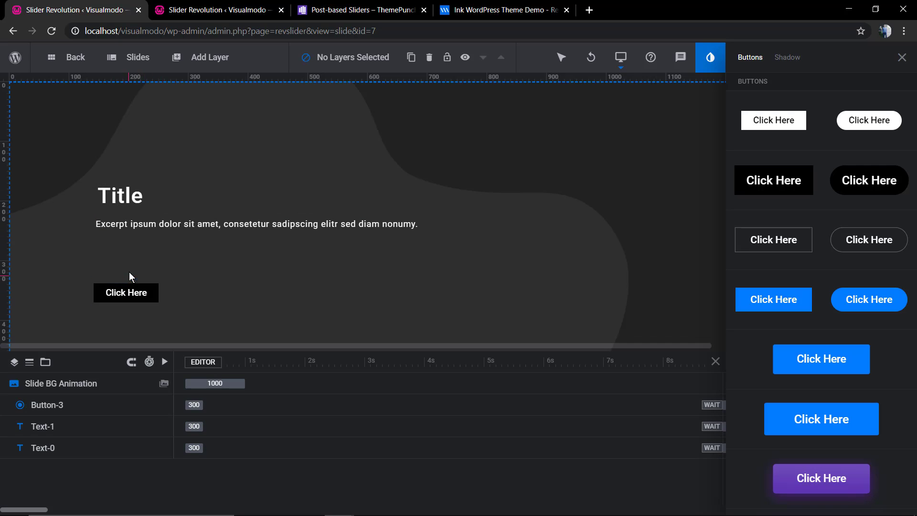
pyautogui.moveTo(129, 291); pyautogui.dragTo(131, 259)
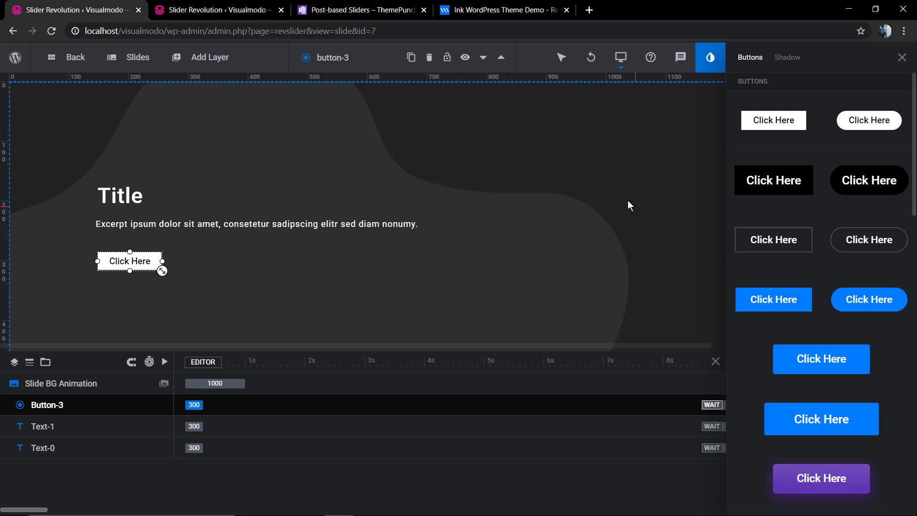
pyautogui.click(902, 58)
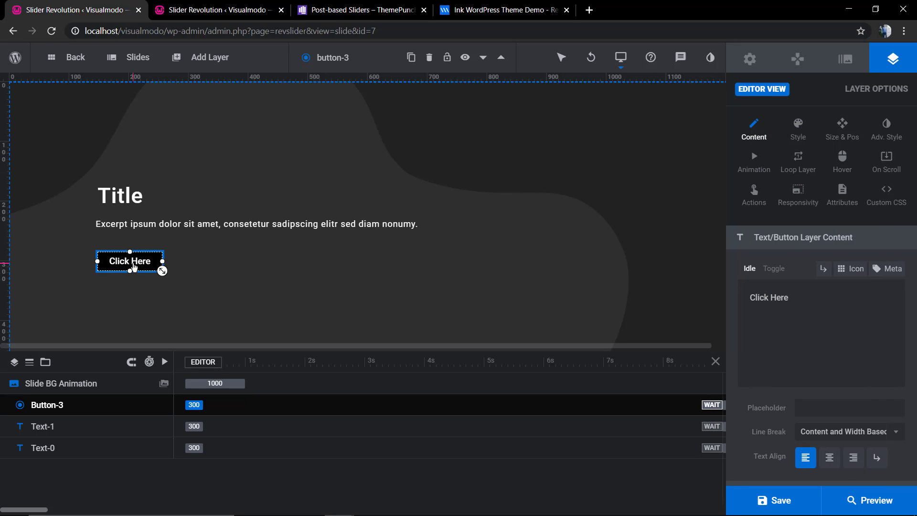
# Step: Replace the button's text with the post link meta tag {{link}}, and reopen the meta tag list for the button
pyautogui.moveTo(790, 297); pyautogui.dragTo(751, 295)
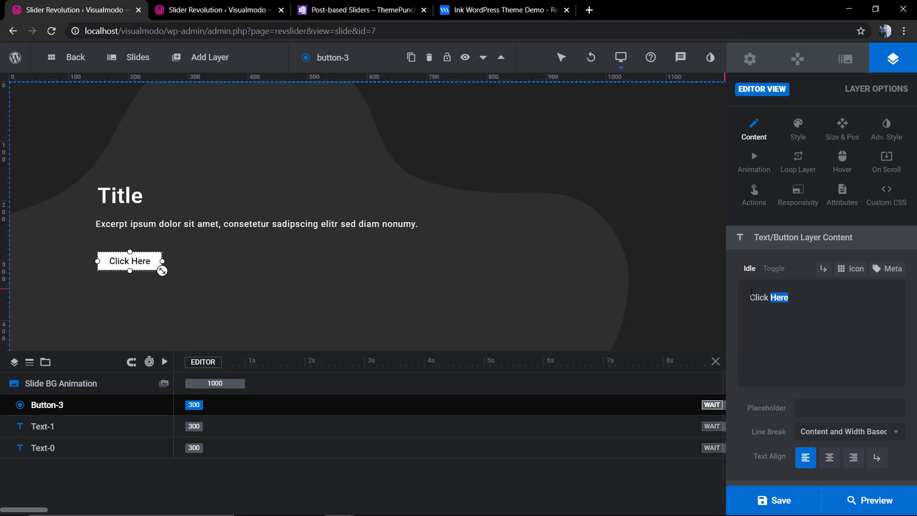
pyautogui.click(893, 269)
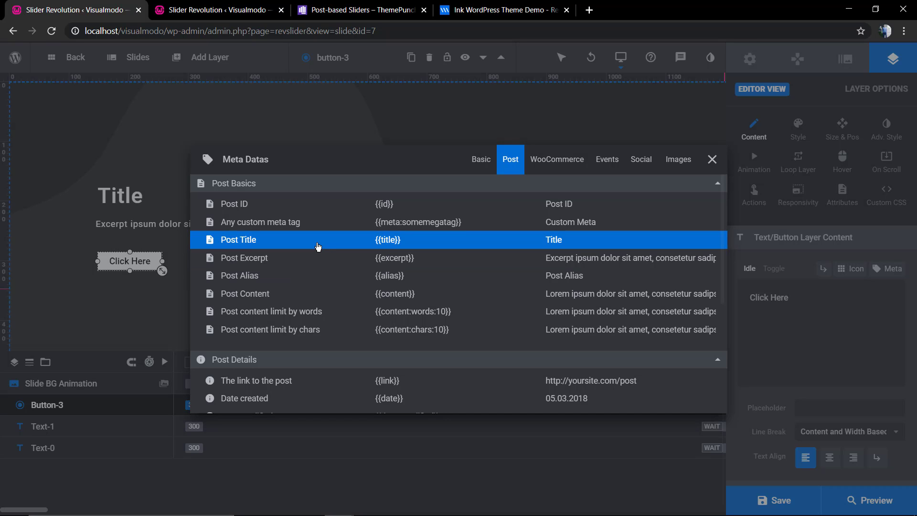
pyautogui.click(293, 382)
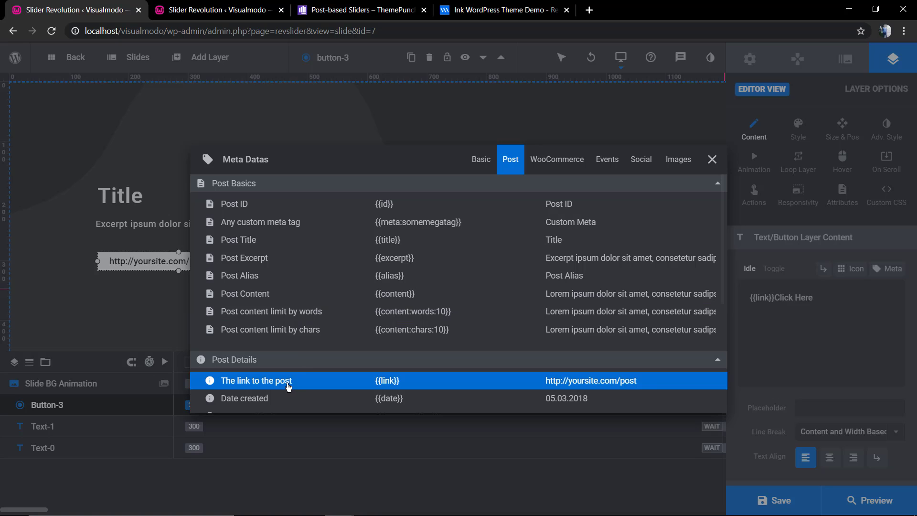
pyautogui.click(712, 159)
pyautogui.moveTo(814, 297); pyautogui.dragTo(768, 297)
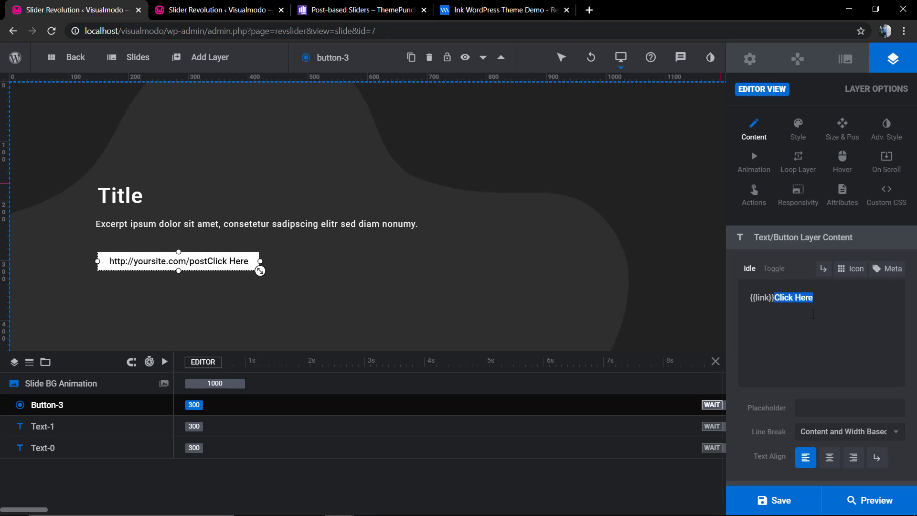
pyautogui.press('BackSpace')
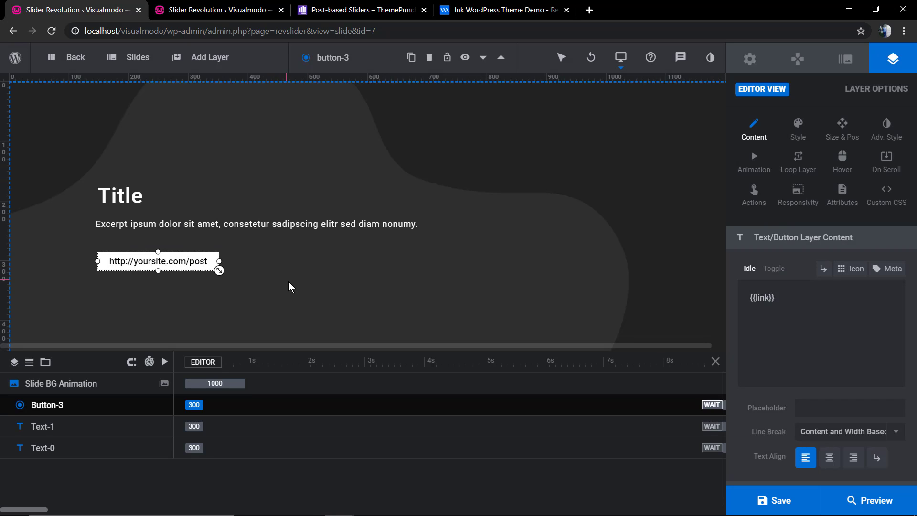
pyautogui.click(289, 283)
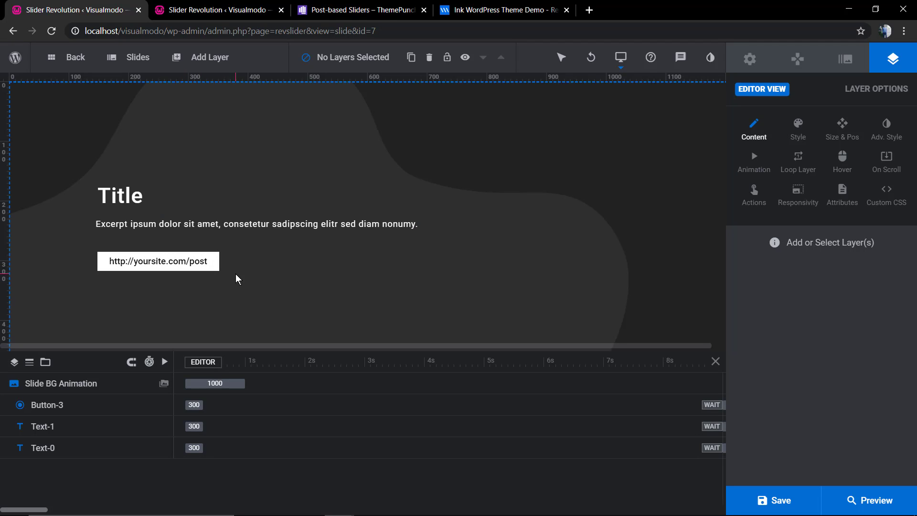
pyautogui.click(193, 265)
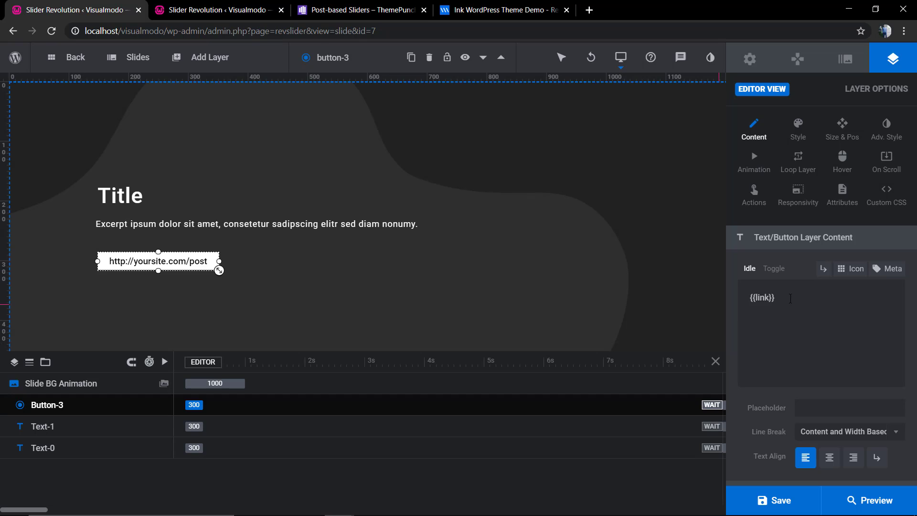
pyautogui.click(882, 272)
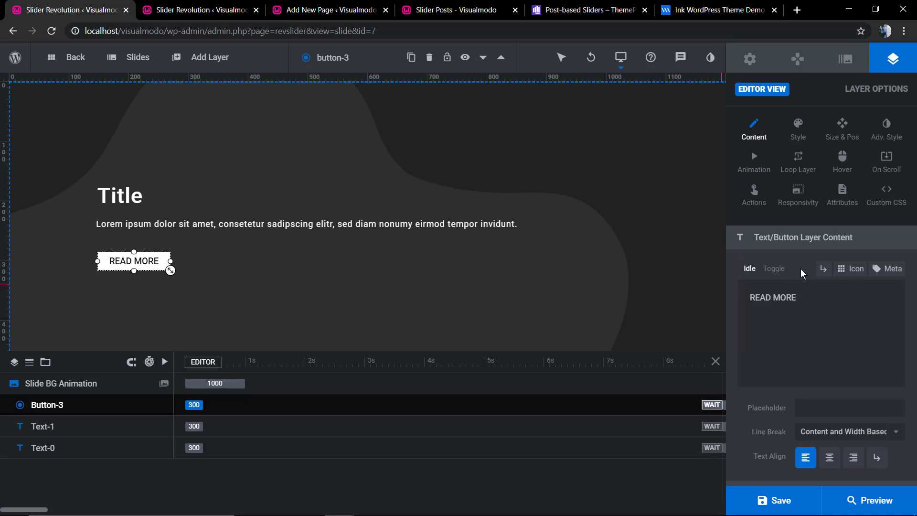
# Step: Add a Simple Link action to the READ MORE button with {{link}} as its link URL, and close the actions dialog
pyautogui.click(752, 196)
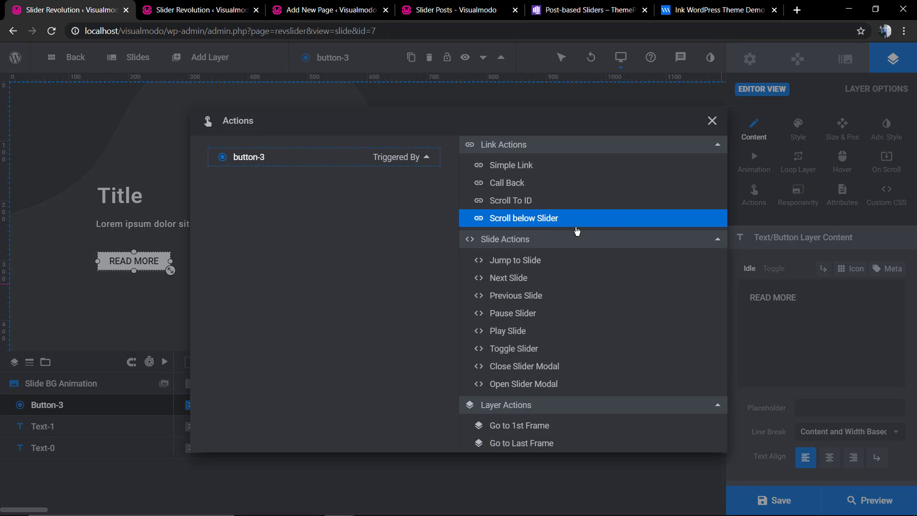
pyautogui.click(585, 166)
pyautogui.click(616, 221)
pyautogui.write('{{link}}')
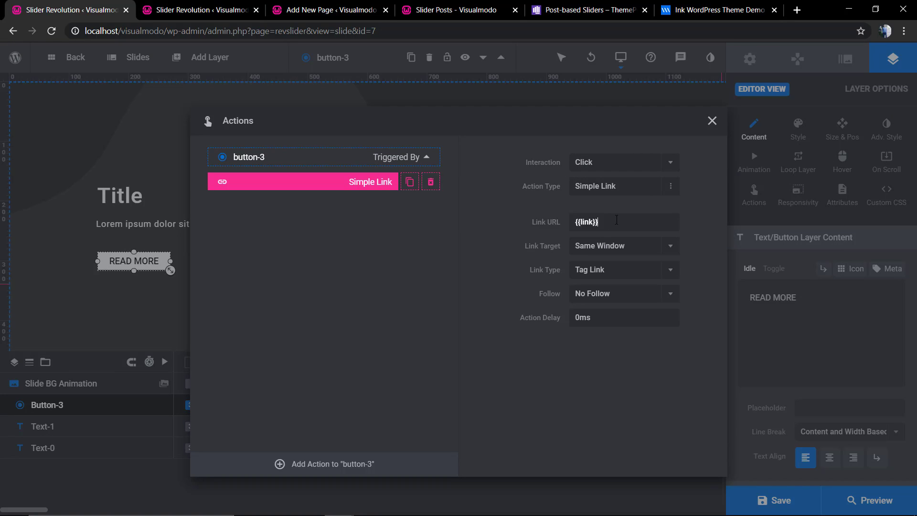
pyautogui.click(519, 244)
pyautogui.click(712, 121)
pyautogui.click(347, 262)
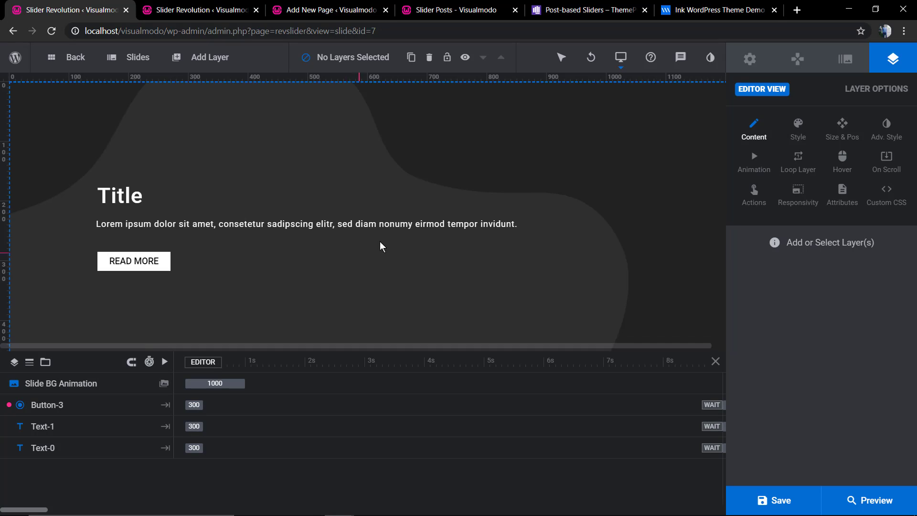
# Step: Set the HTML wrapping tag of the {{content}} text layer below the title to <p>
pyautogui.click(374, 225)
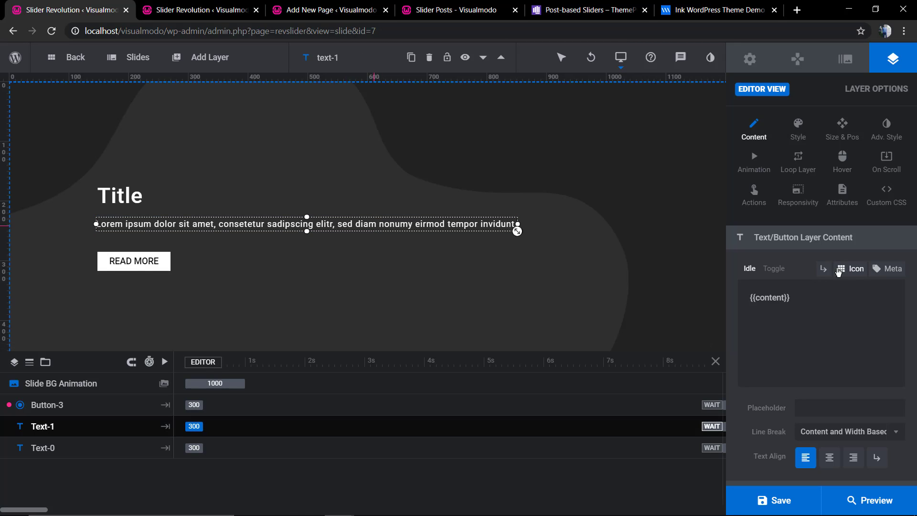
pyautogui.scroll(-3, 799, 370)
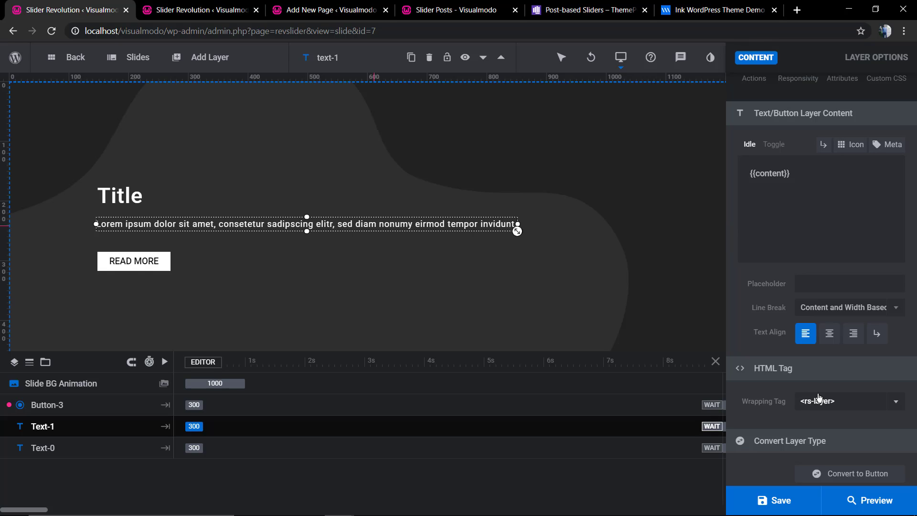
pyautogui.click(864, 401)
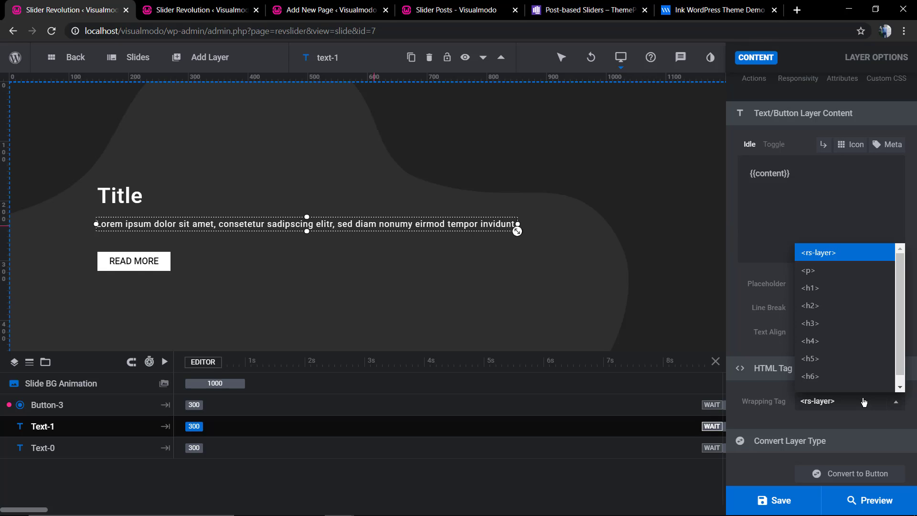
pyautogui.click(840, 273)
pyautogui.scroll(-1, 843, 402)
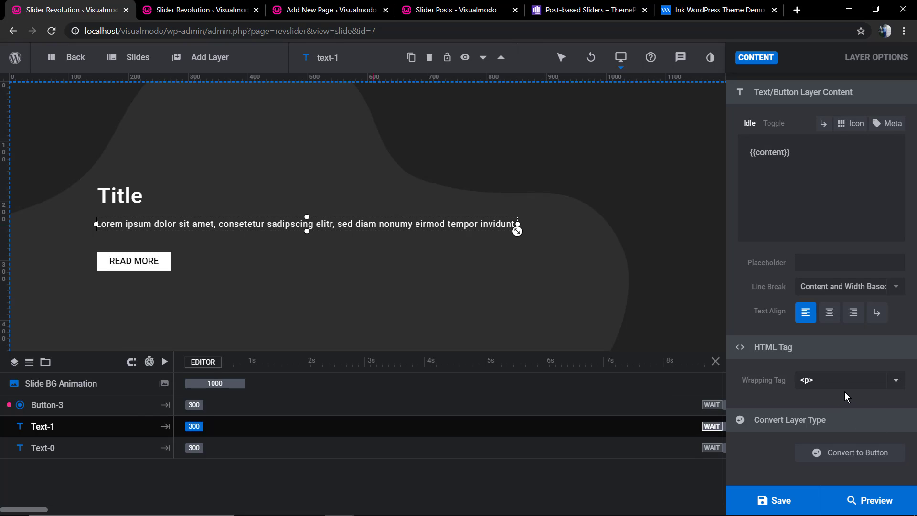
# Step: Set the {{content}} layer's line break to Only Manual <br/> and enlarge its text to a 17px font size
pyautogui.click(848, 293)
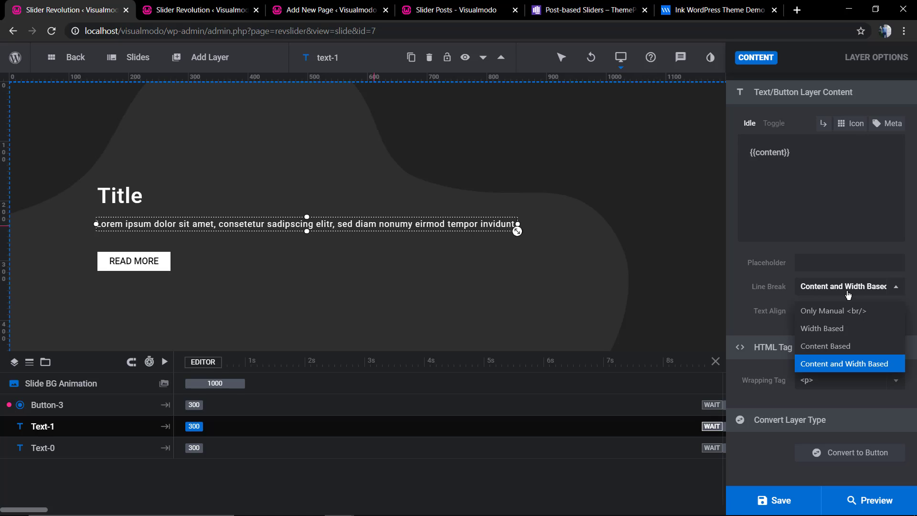
pyautogui.click(826, 310)
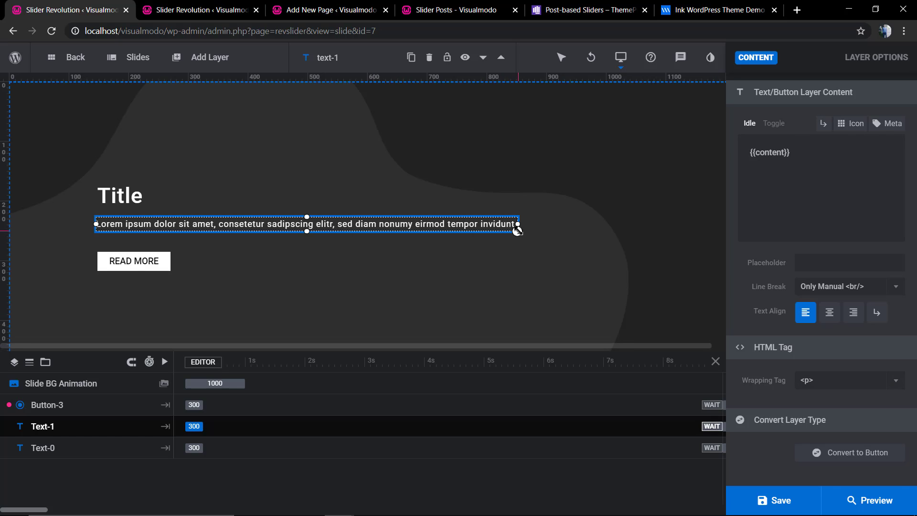
pyautogui.click(472, 233)
pyautogui.moveTo(334, 232); pyautogui.dragTo(342, 234)
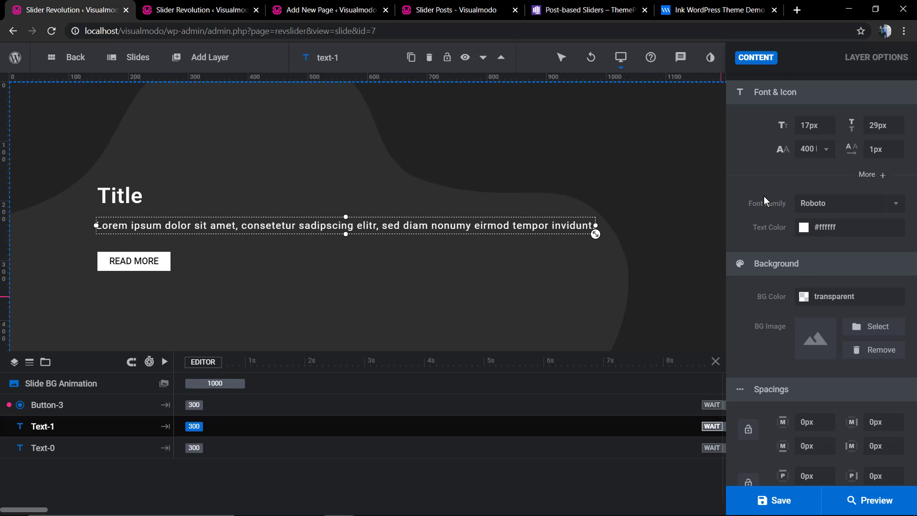
pyautogui.click(749, 125)
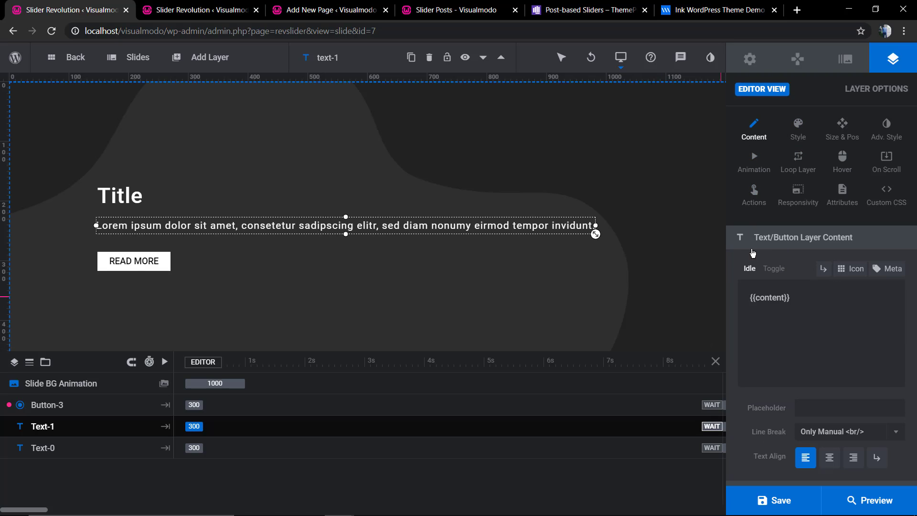
pyautogui.scroll(-3, 790, 316)
pyautogui.scroll(-1, 778, 324)
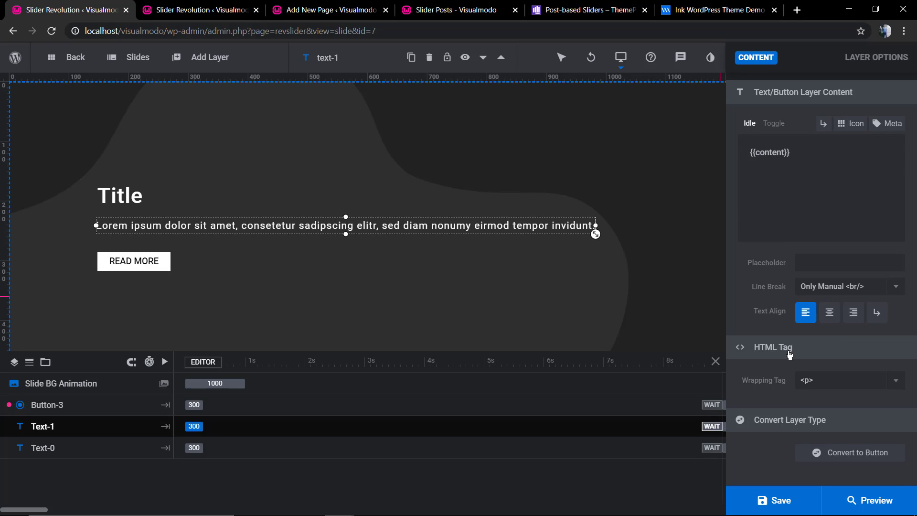
pyautogui.scroll(4, 788, 331)
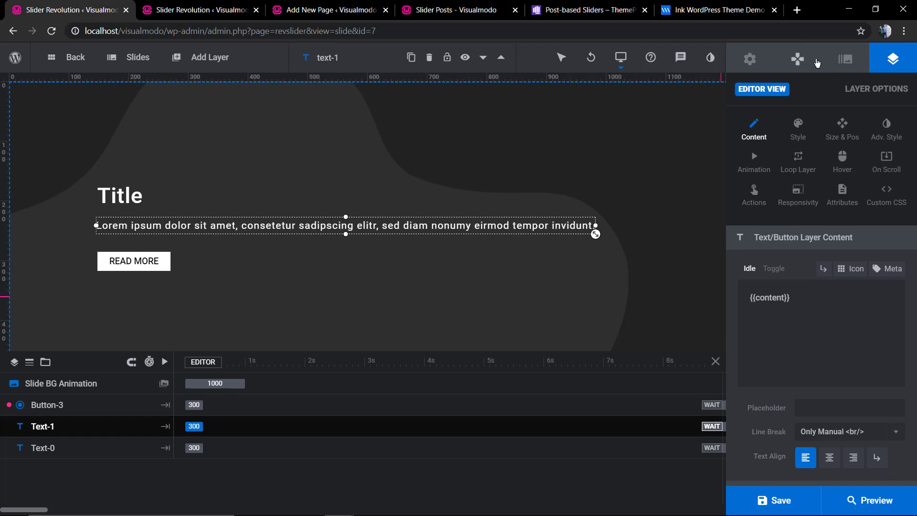
pyautogui.click(398, 199)
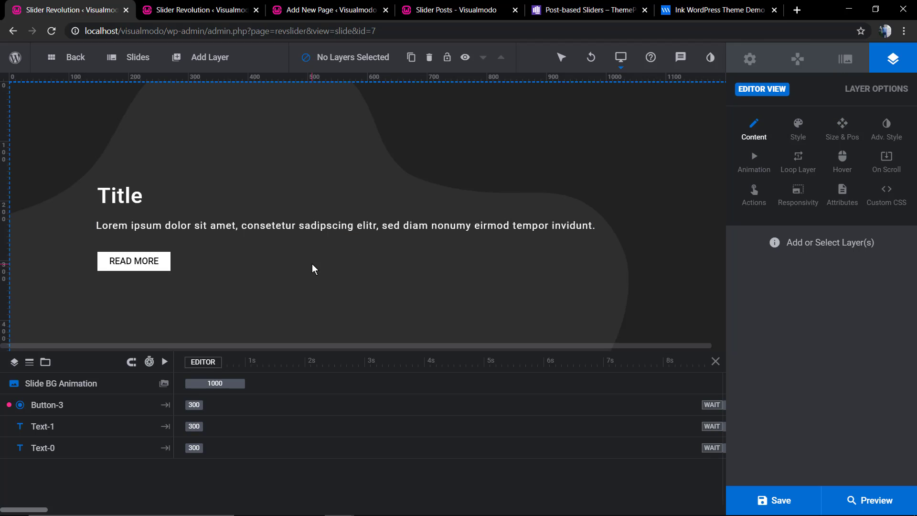
# Step: Reorder the timeline layers so the READ MORE button layer sits below both text layers
pyautogui.click(138, 263)
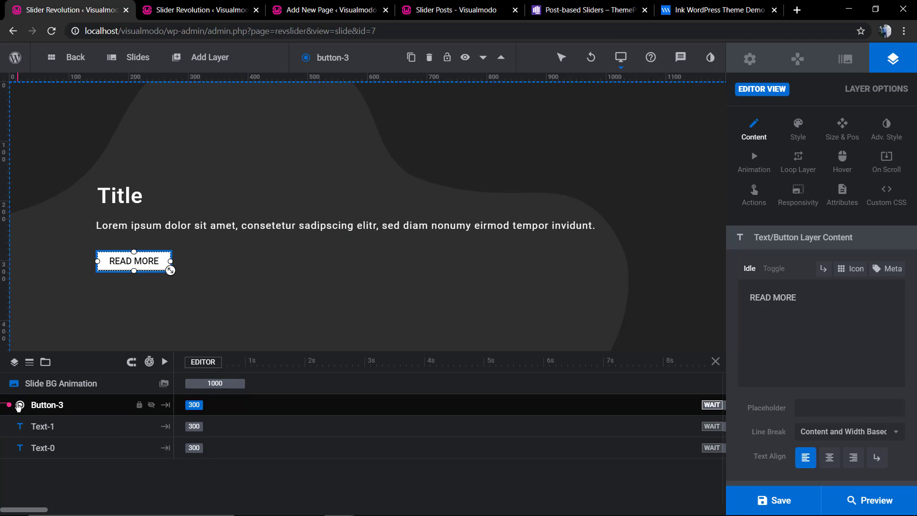
pyautogui.moveTo(19, 406)
pyautogui.mouseDown()
pyautogui.moveTo(21, 427)
pyautogui.moveTo(57, 452)
pyautogui.mouseUp()
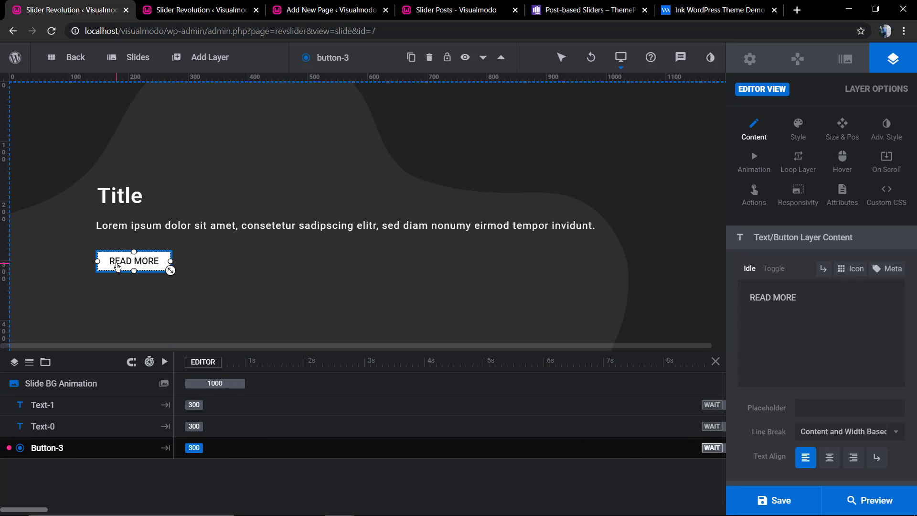
# Step: View the Creating a Dress slide in the post slider on the Ink theme demo site
pyautogui.moveTo(466, 68)
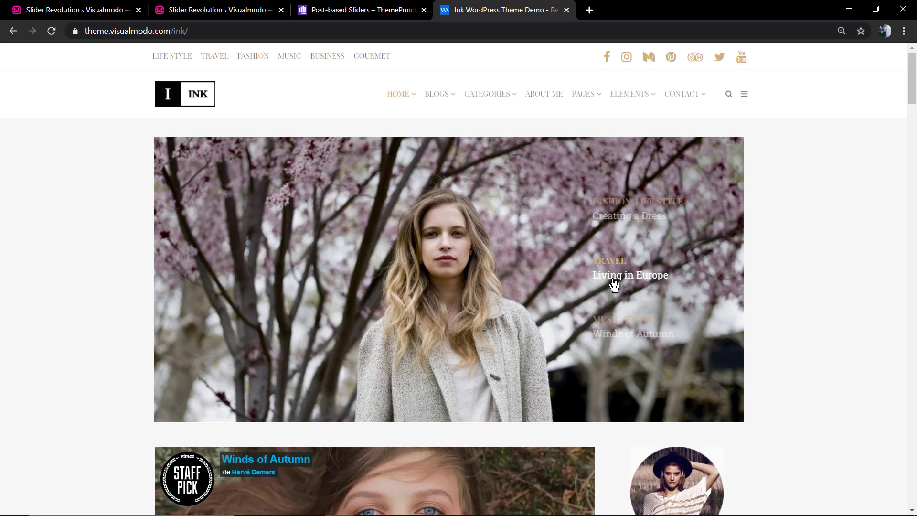
pyautogui.click(614, 208)
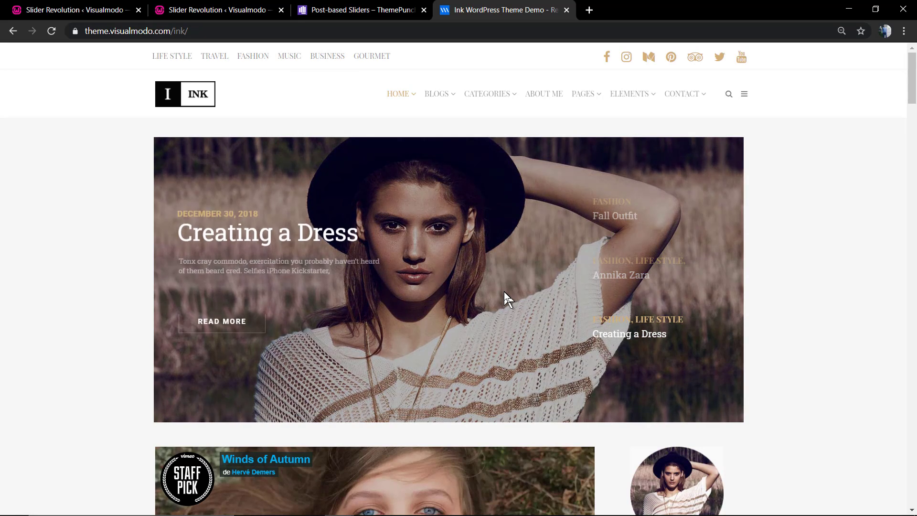